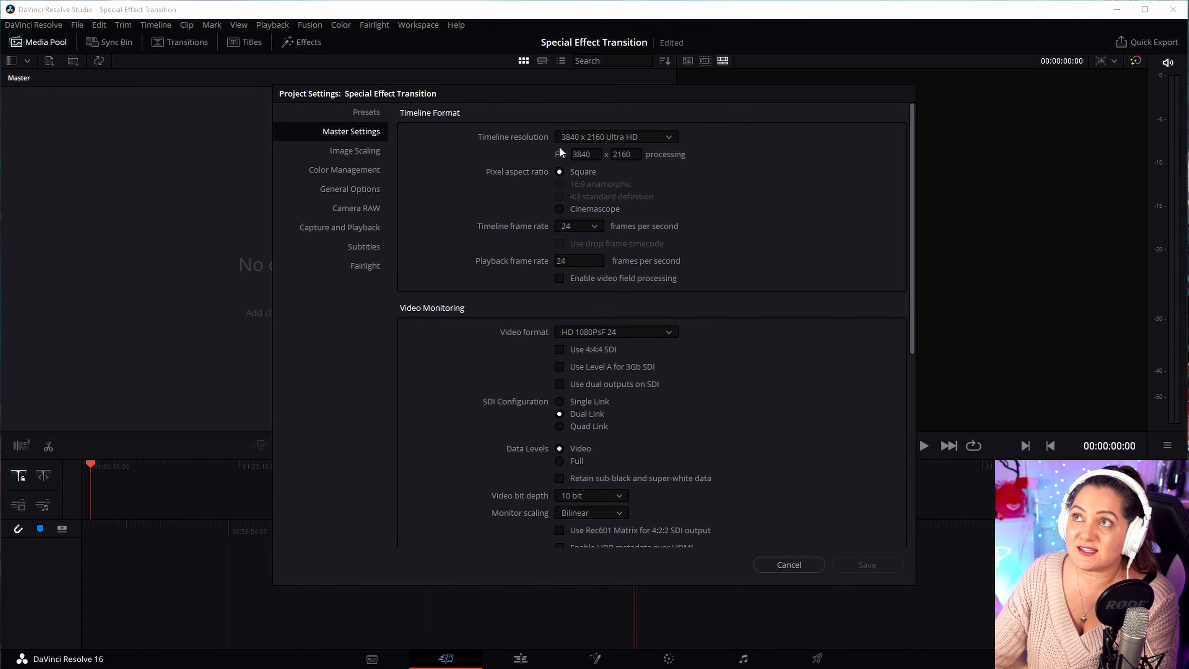
Set the project's timeline resolution to 1920 x 1080 HD
left_click(669, 136)
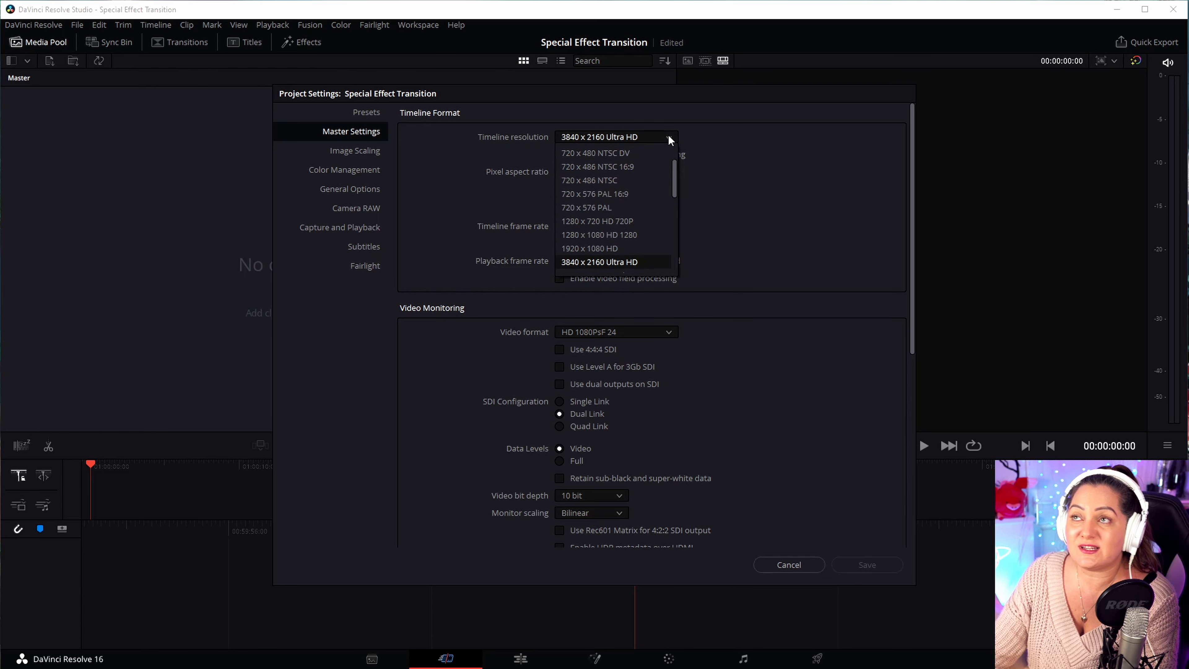
scroll(673, 178, "down", 2)
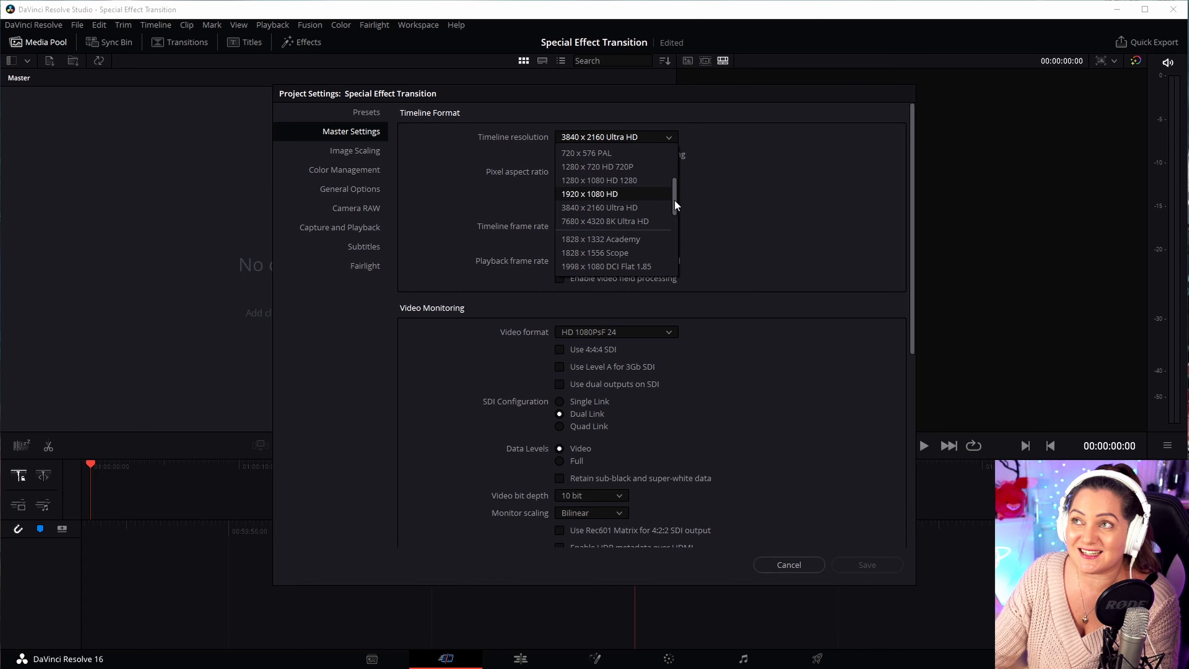
scroll(675, 199, "up", 1)
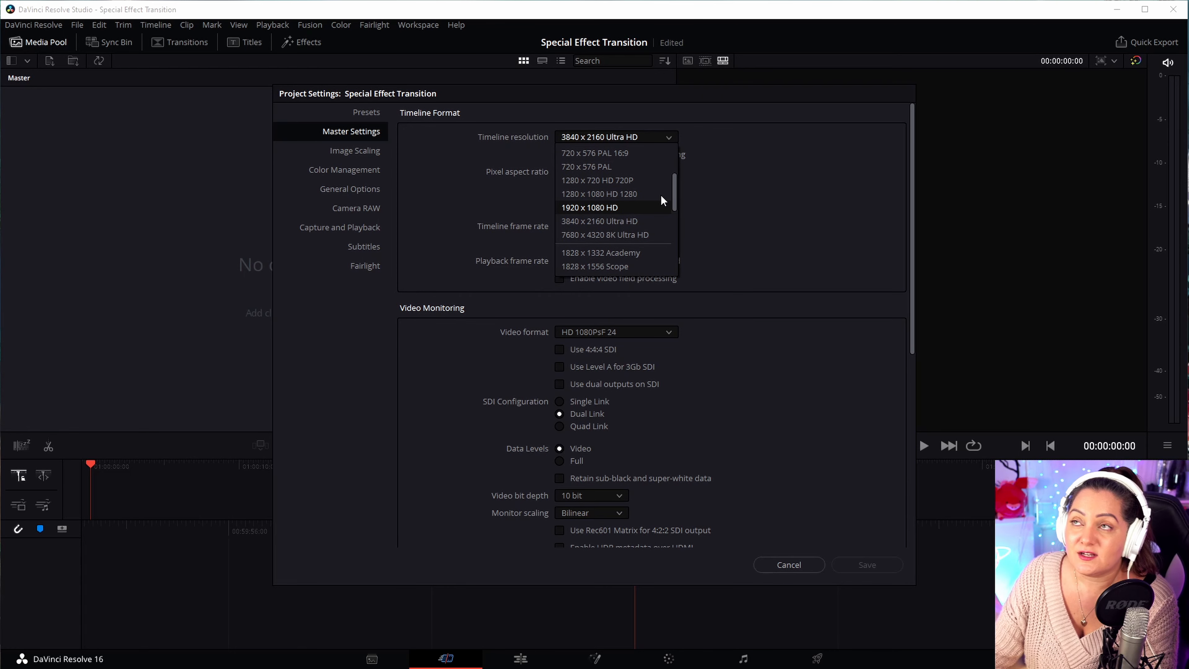
left_click(628, 206)
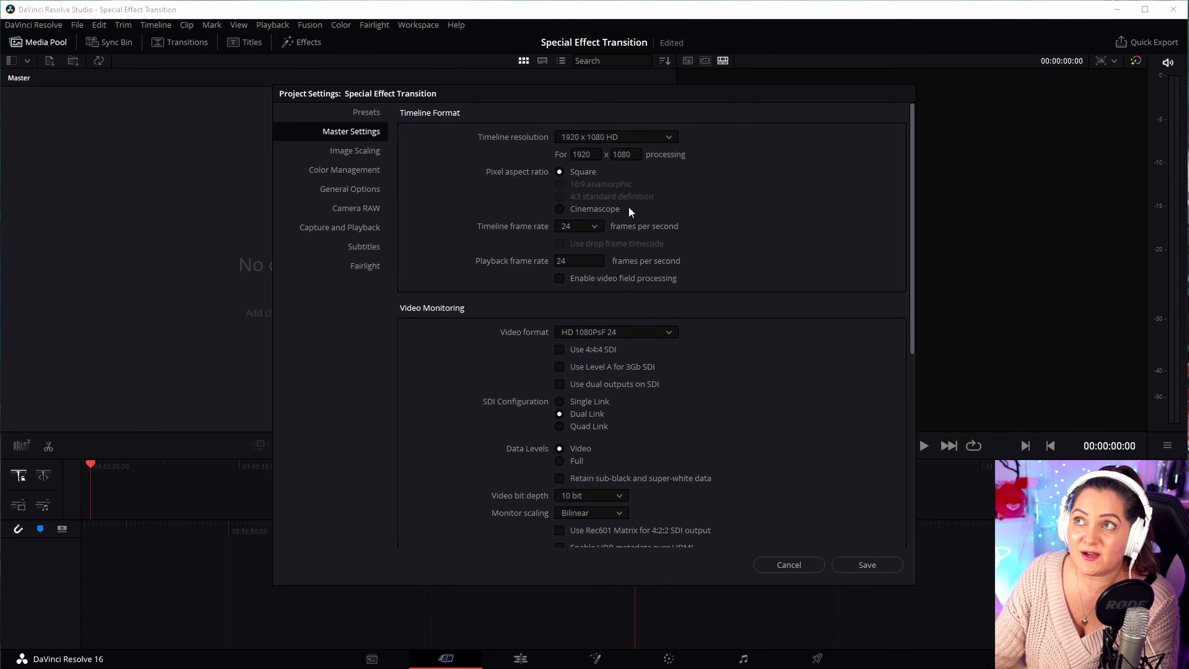
Set the timeline and playback frame rates to 60 frames per second and save the project settings
left_click(594, 228)
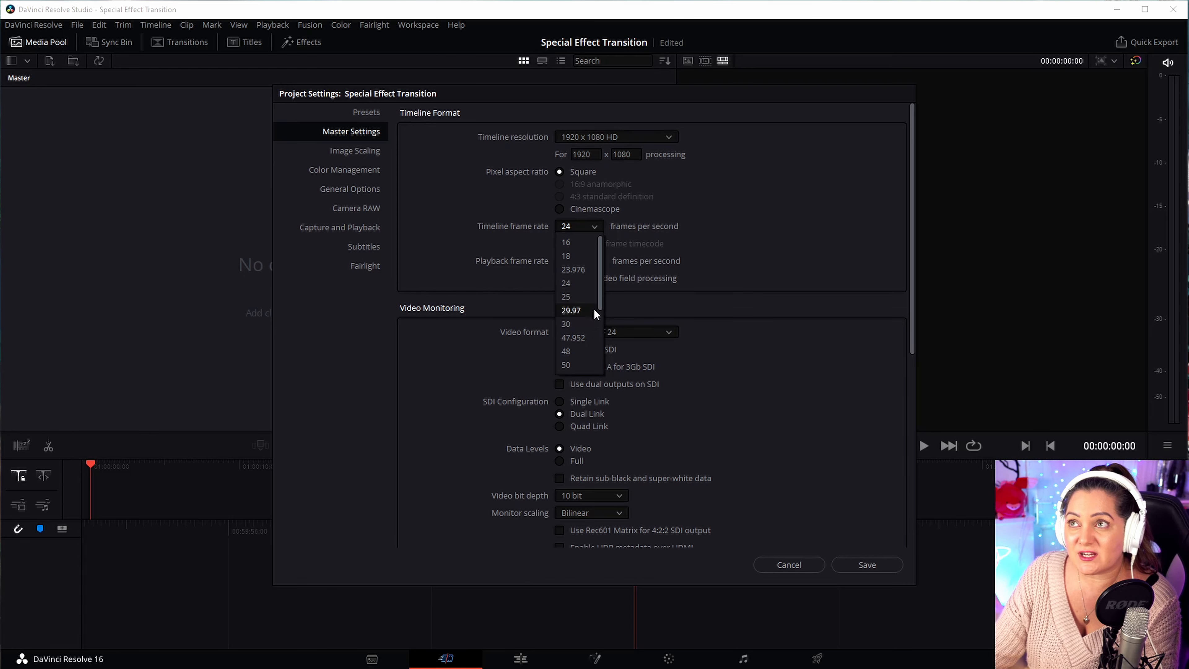
scroll(593, 309, "down", 2)
left_click(577, 337)
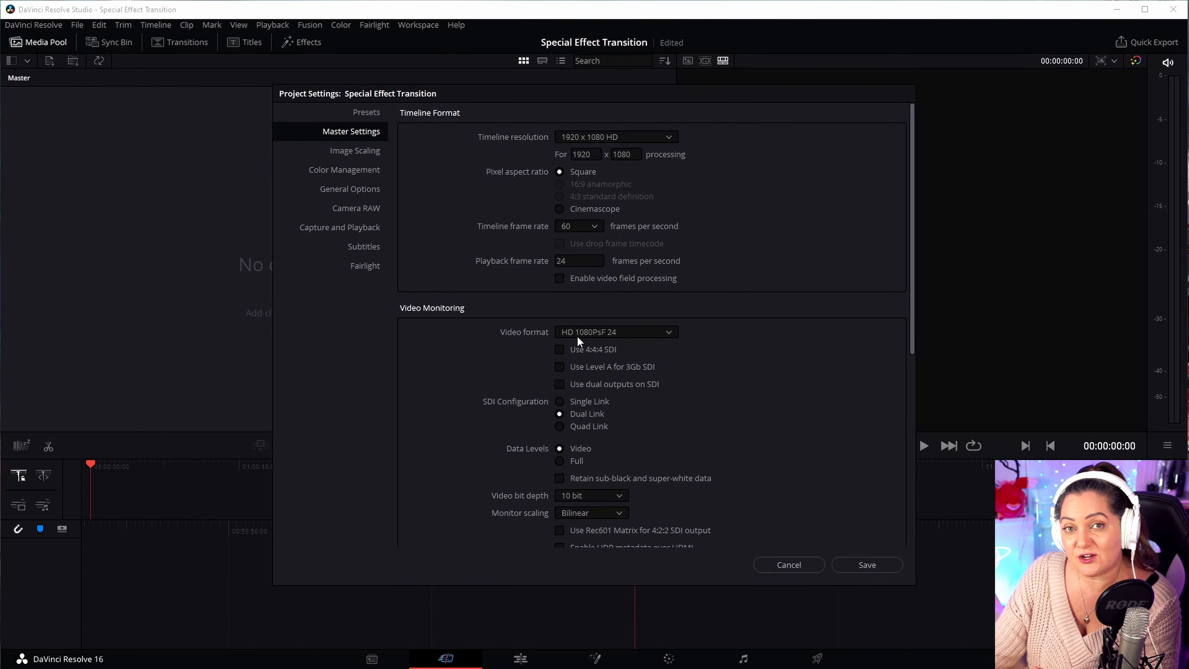
left_click(580, 261)
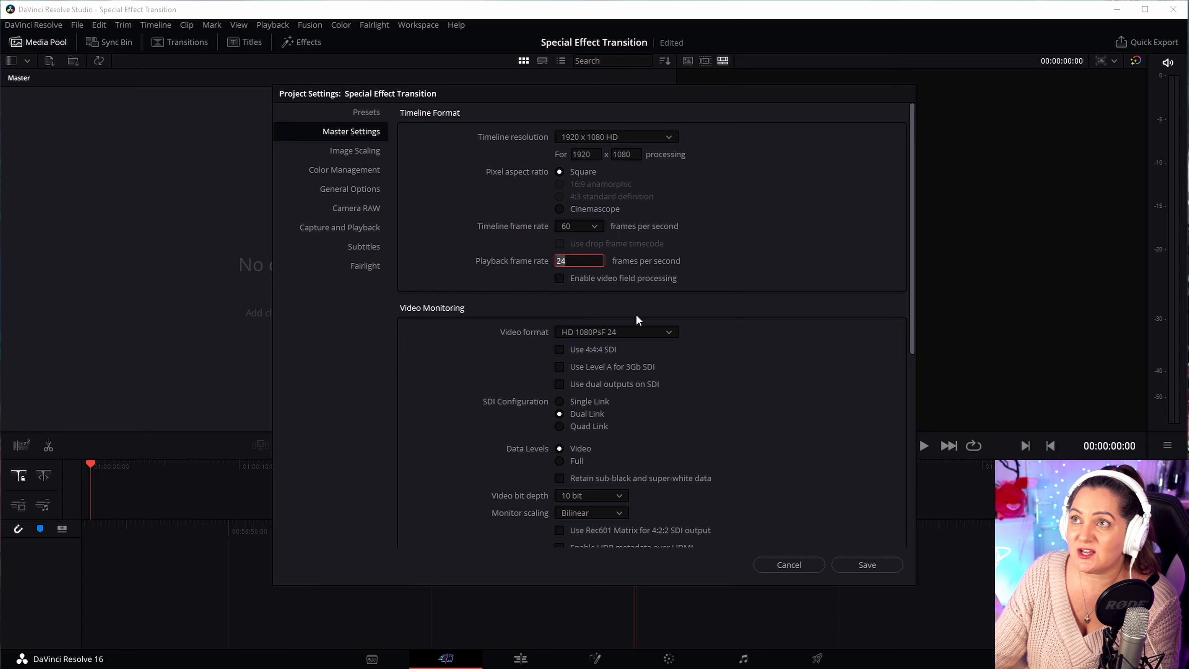
type("60")
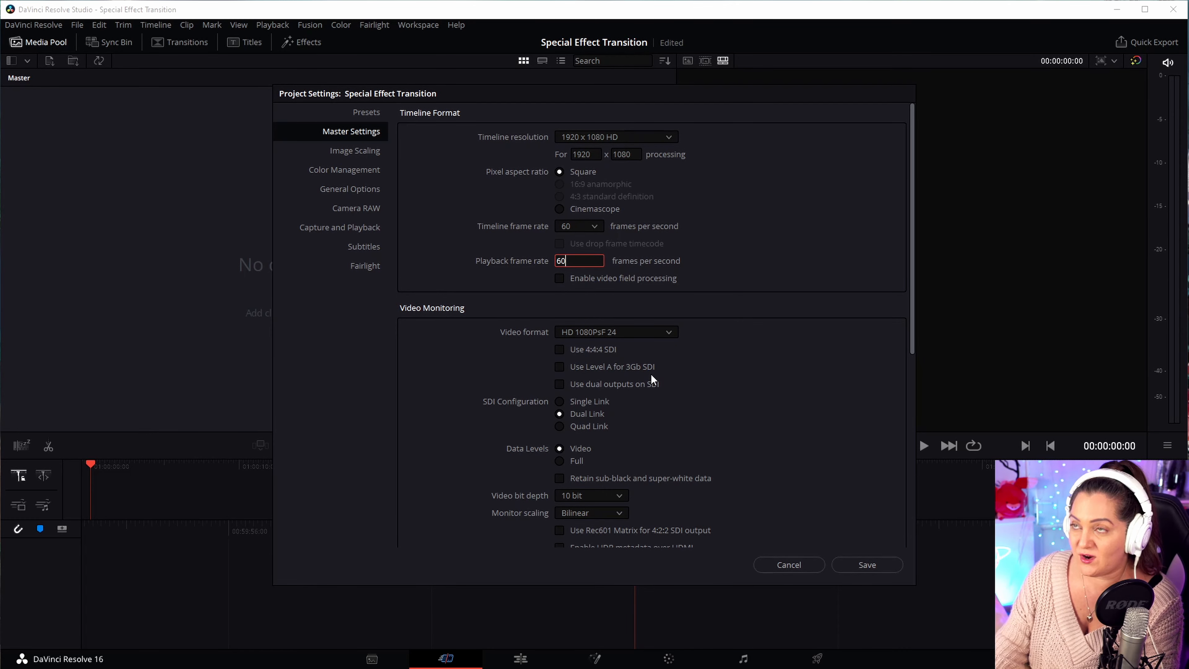
left_click(688, 288)
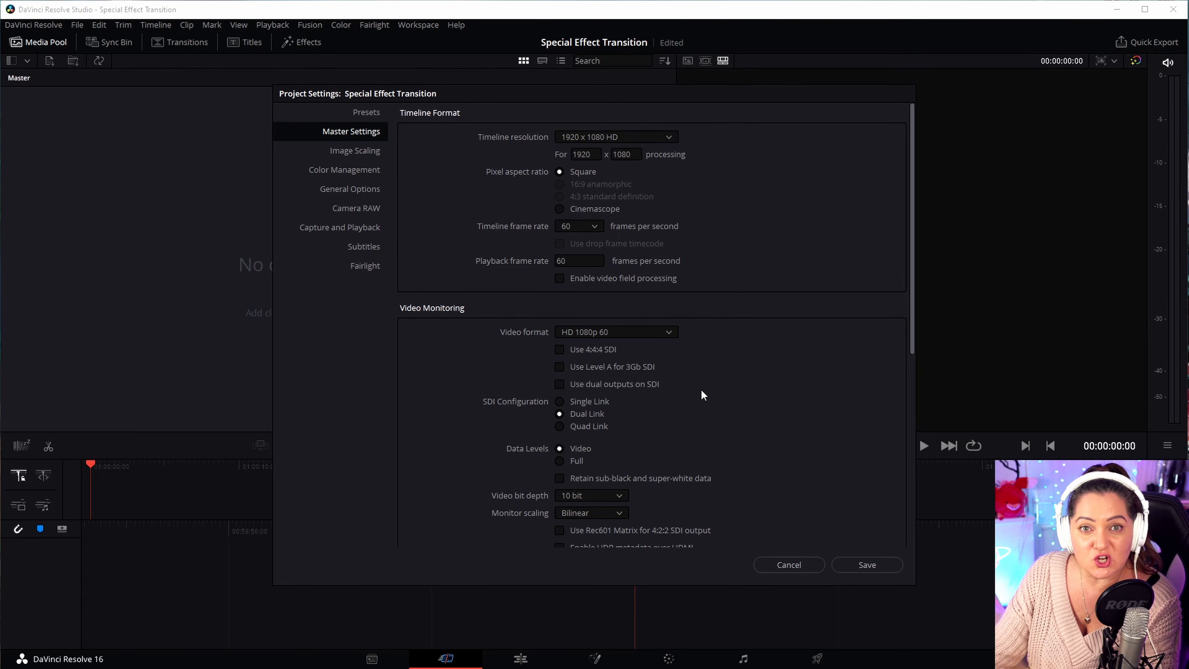
left_click(867, 564)
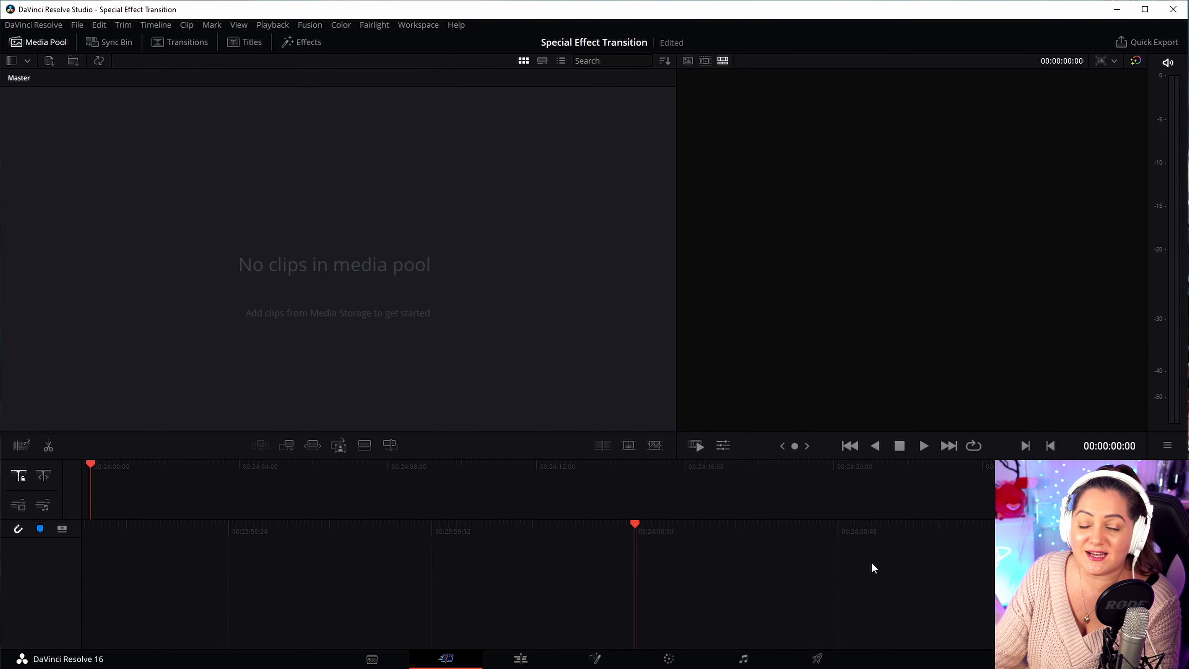
Import the image MutinyCharityImageIII.png from the Transition folder into the media pool
right_click(345, 340)
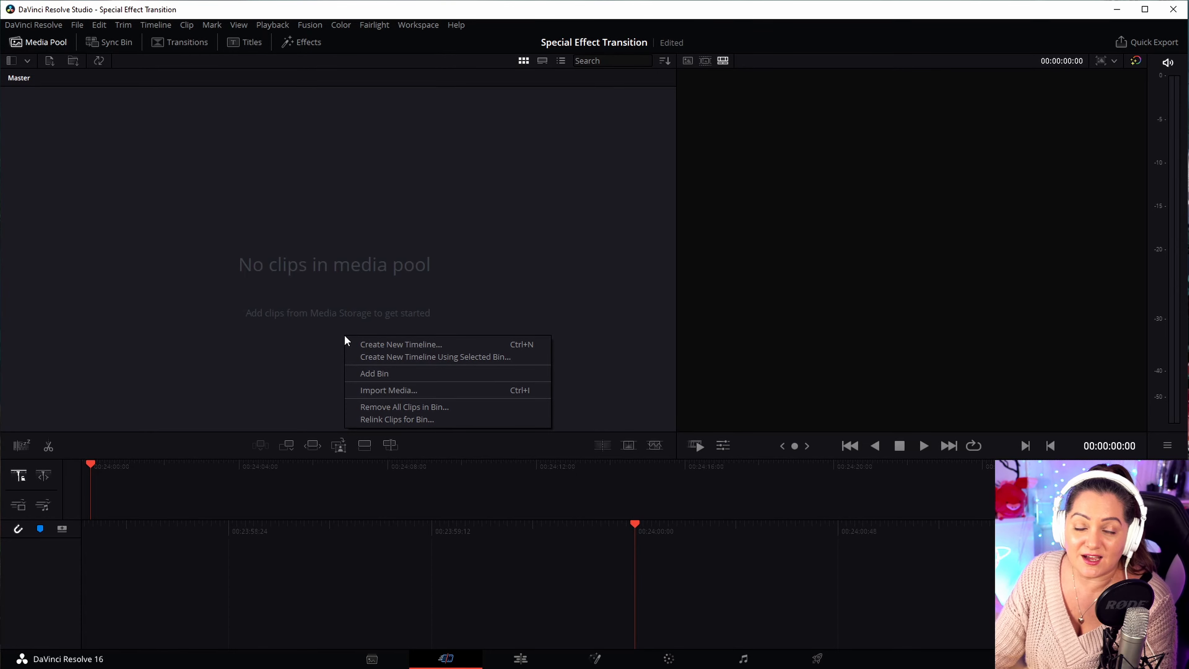
left_click(401, 394)
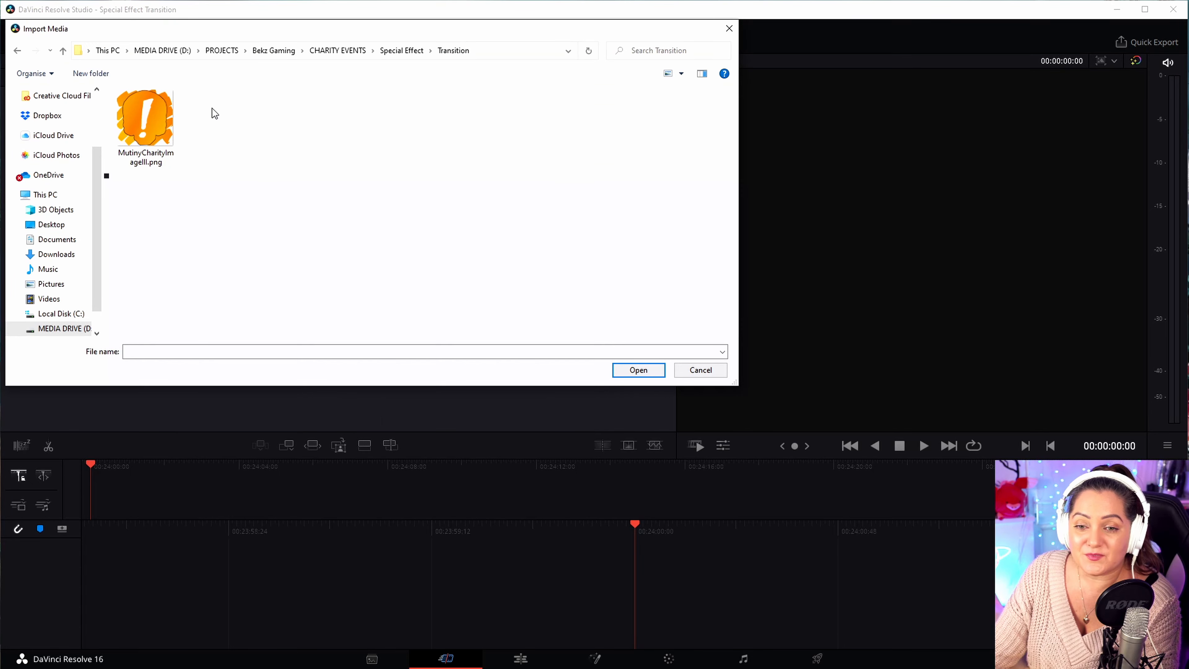
left_click(135, 122)
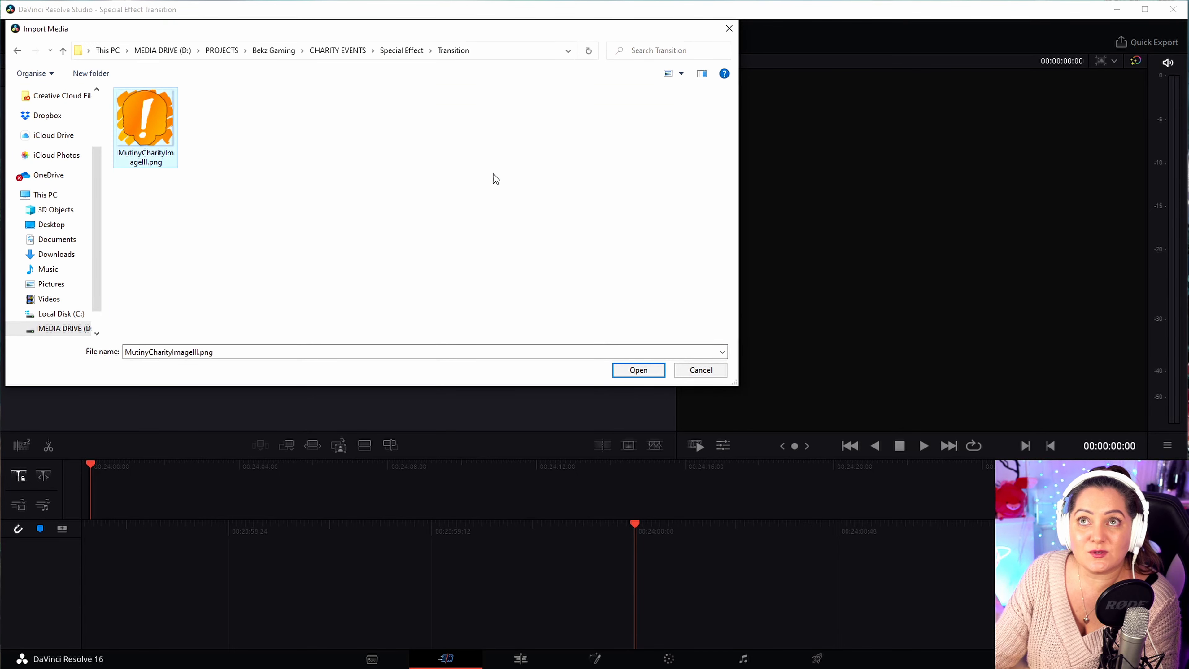
left_click(637, 370)
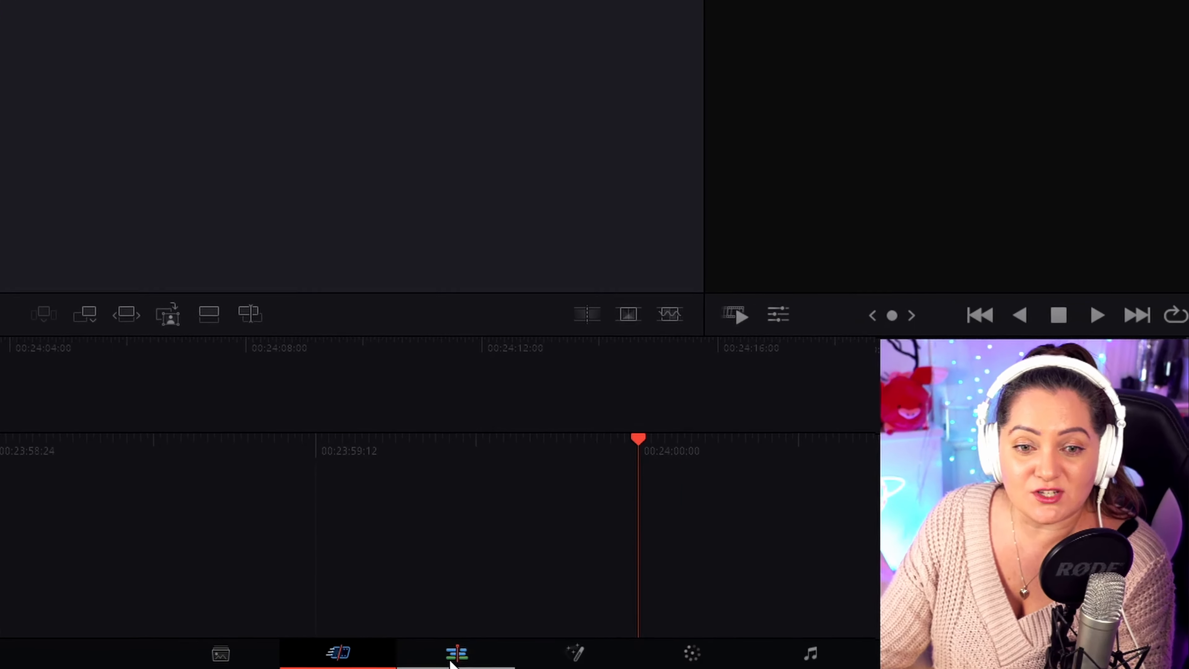
On the Edit page, place MutinyCharityImageIII.png at the start of a new timeline and enlarge the timeline area
left_click(452, 659)
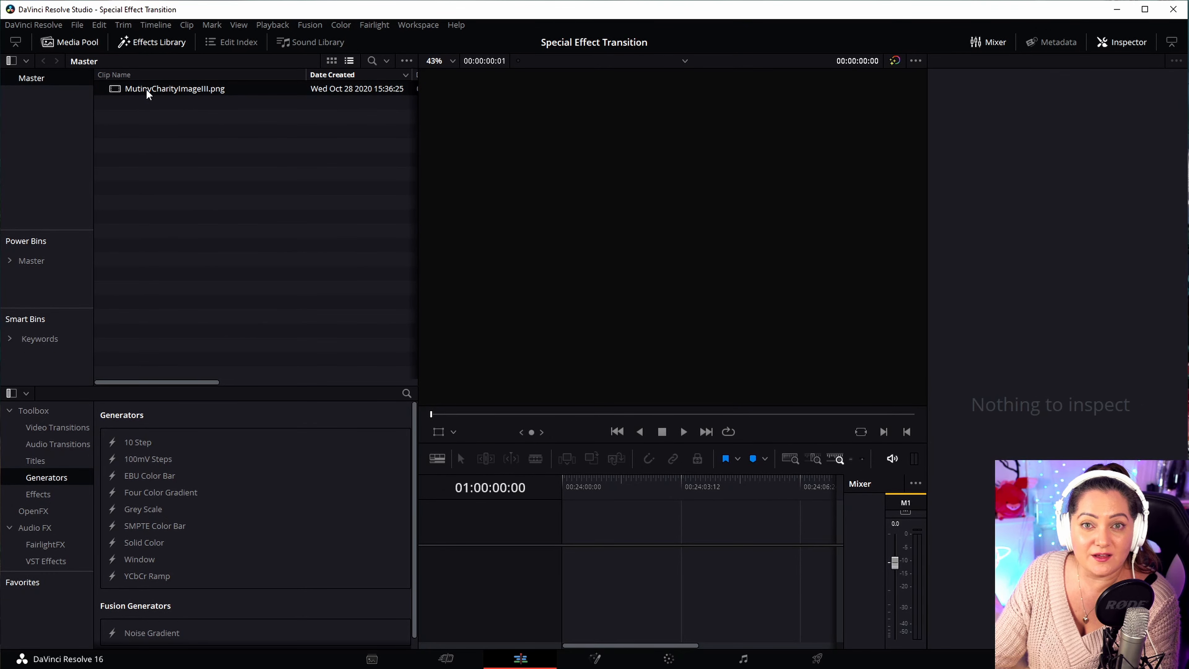
left_click_drag(144, 88, 570, 531)
left_click_drag(418, 445, 206, 464)
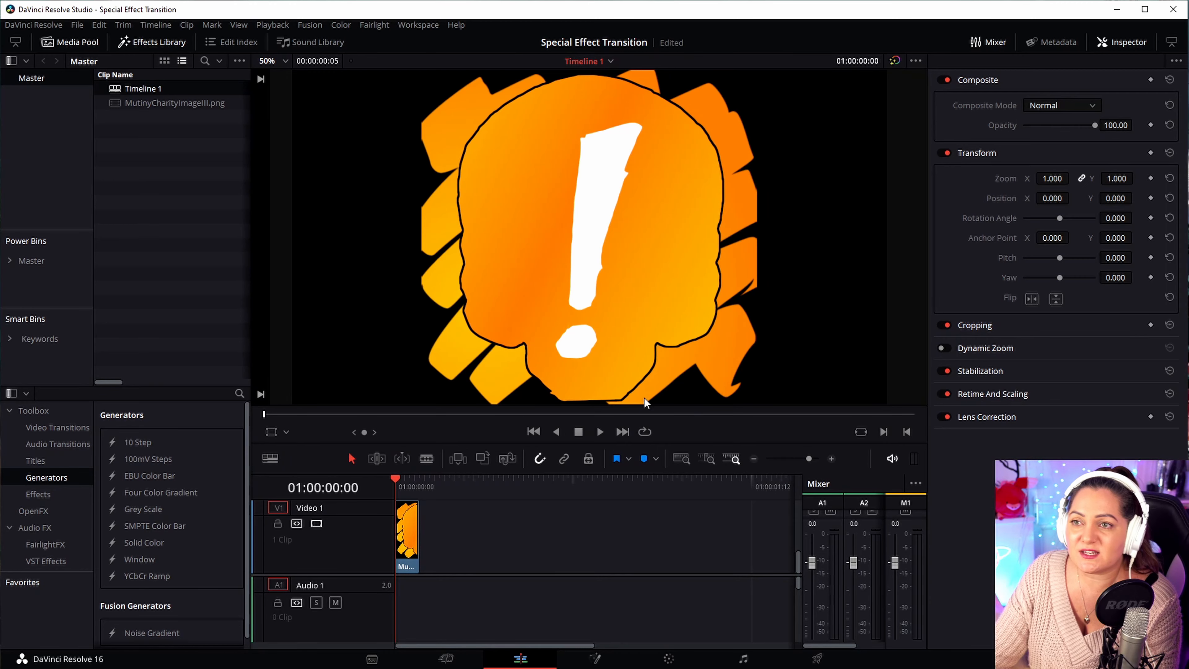
left_click_drag(538, 469, 538, 405)
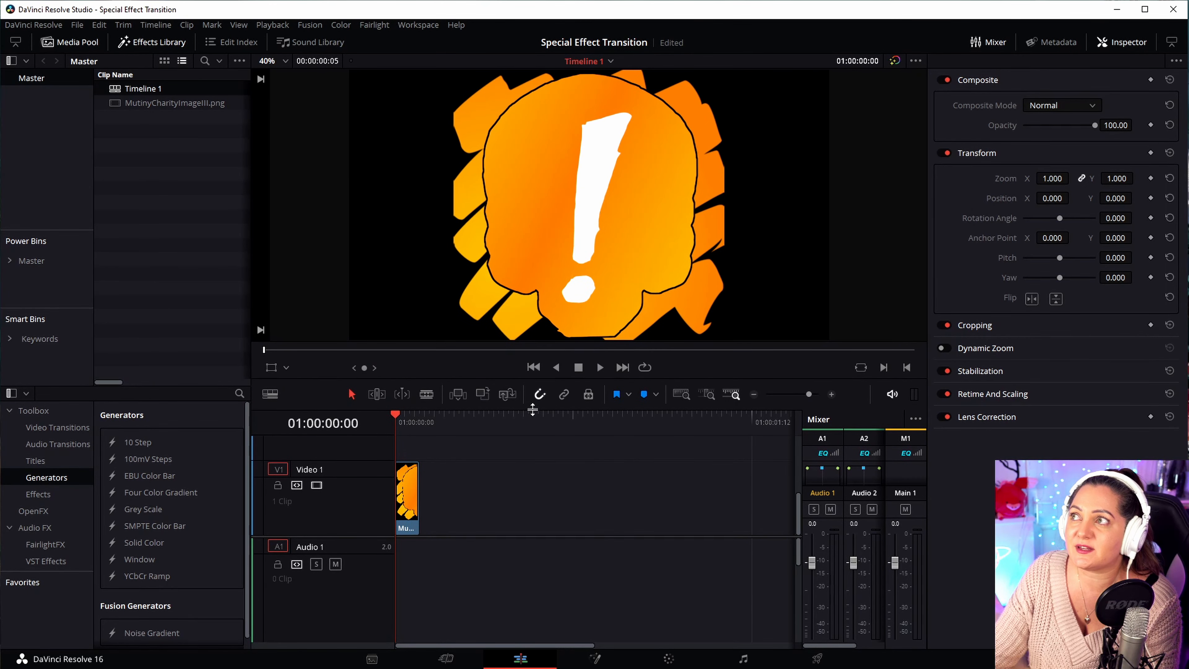
Extend the image clip on Video 1 to 3 seconds and park the playhead at its midpoint, 01:00:01:30
left_click(413, 461)
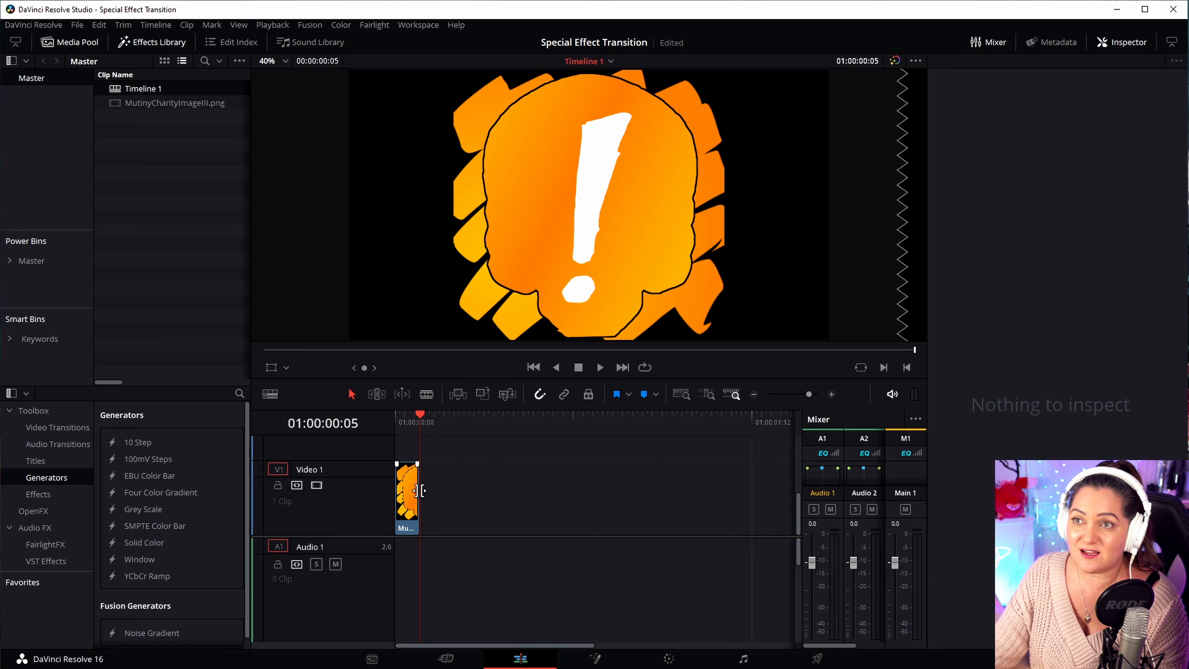
left_click_drag(420, 490, 767, 495)
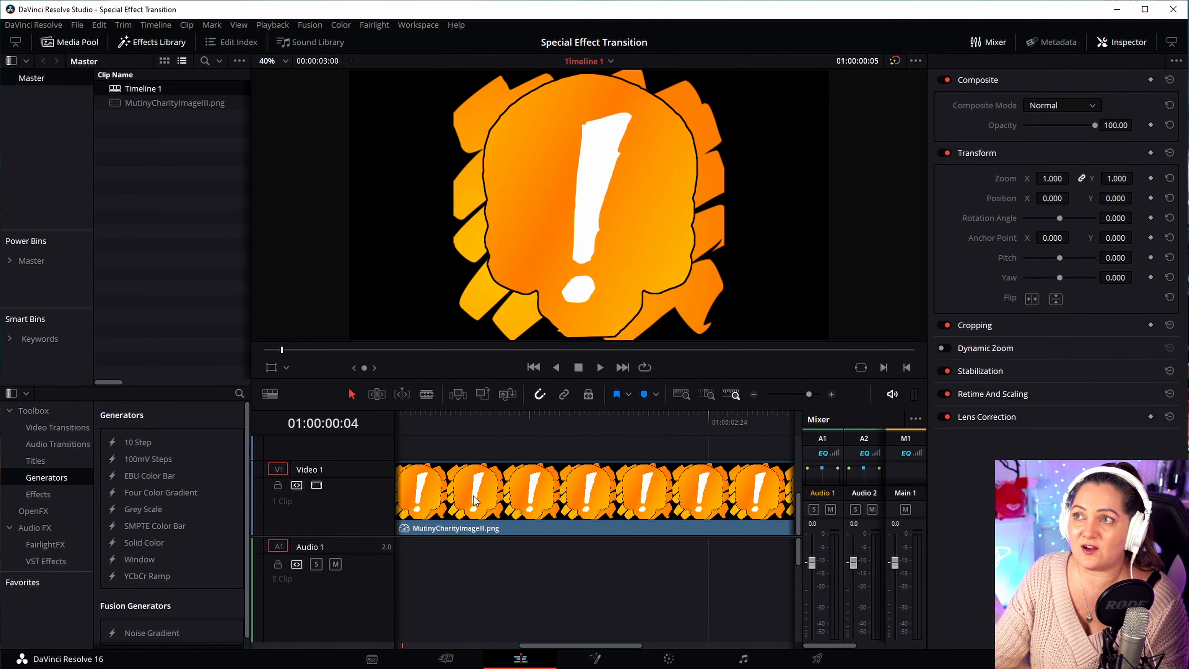
left_click(754, 395)
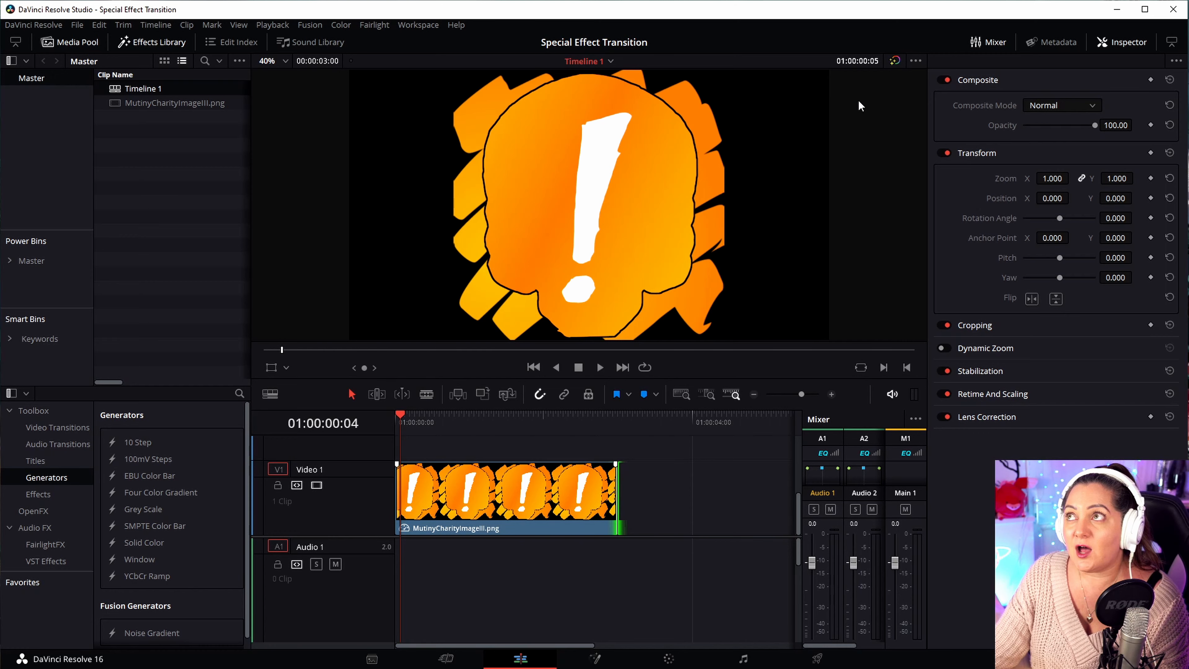
left_click_drag(403, 421, 619, 424)
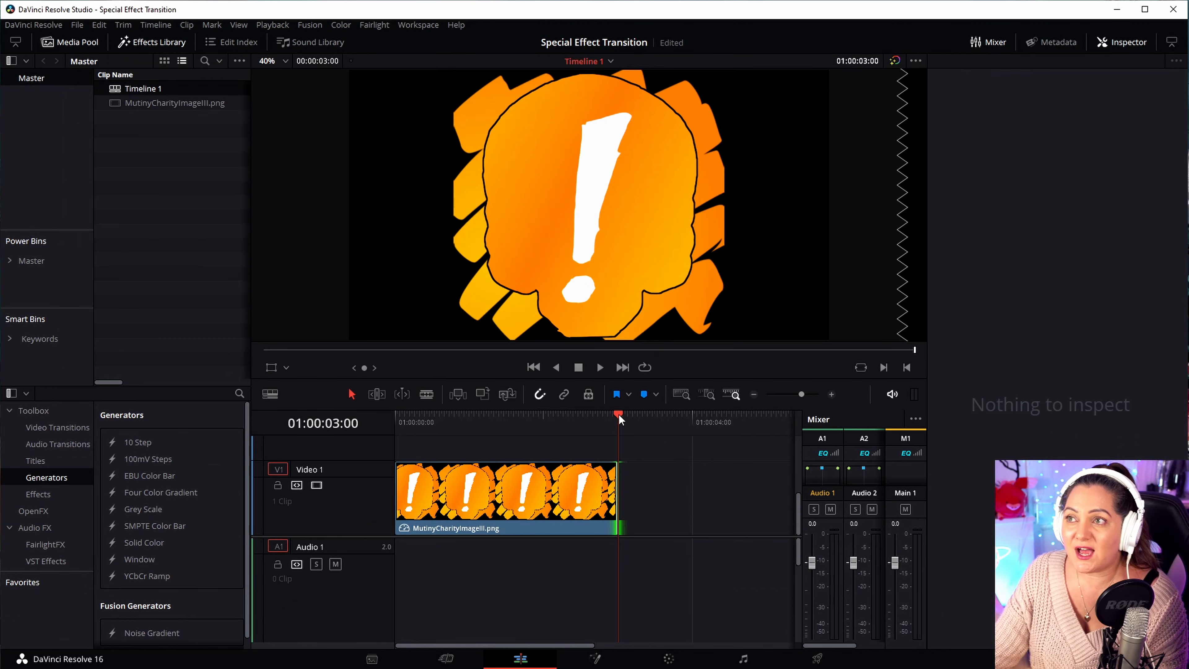
left_click_drag(617, 415, 507, 427)
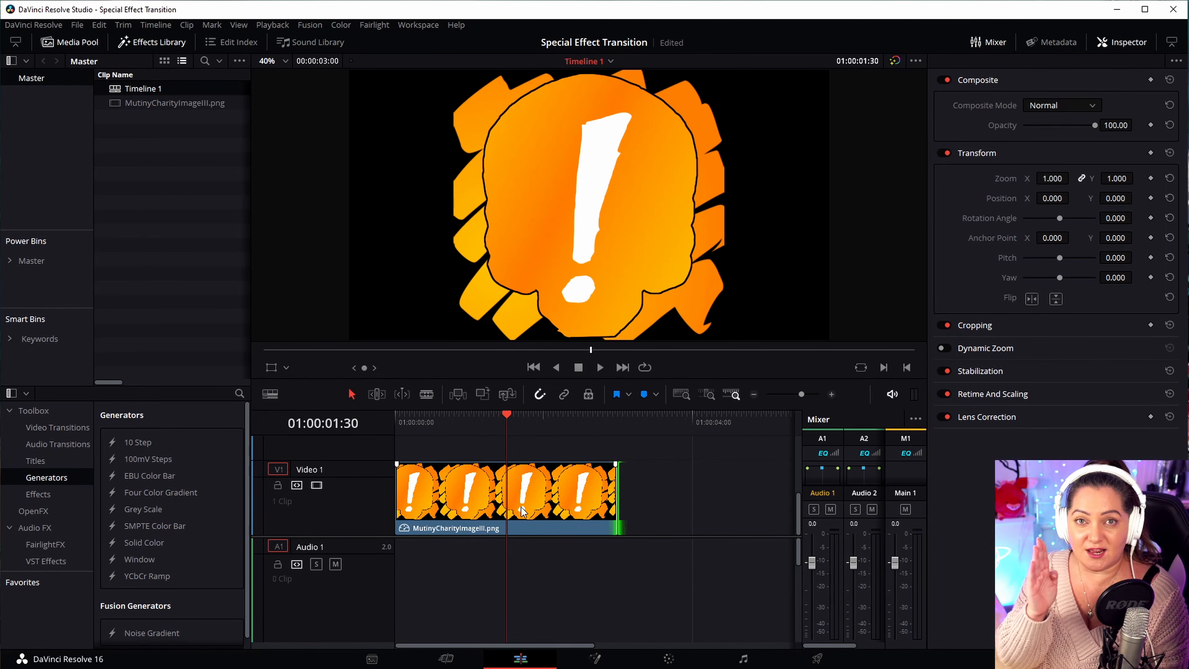
Convert the image clip on Video 1 into a new compound clip with the default name
left_click(541, 492)
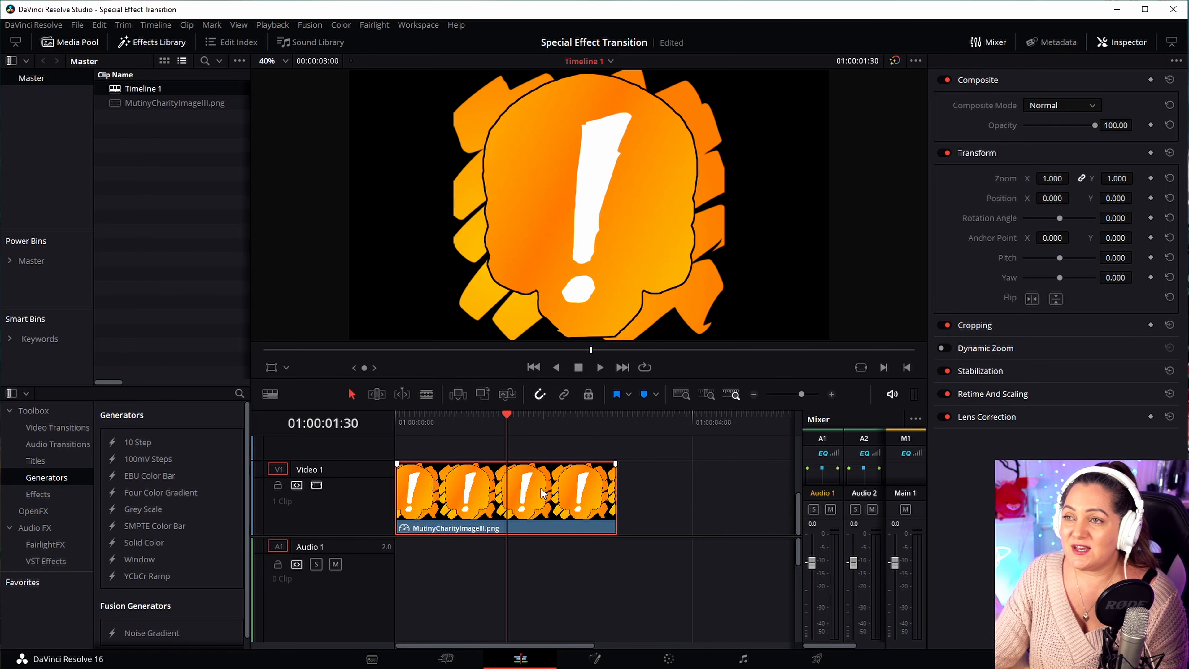
right_click(475, 488)
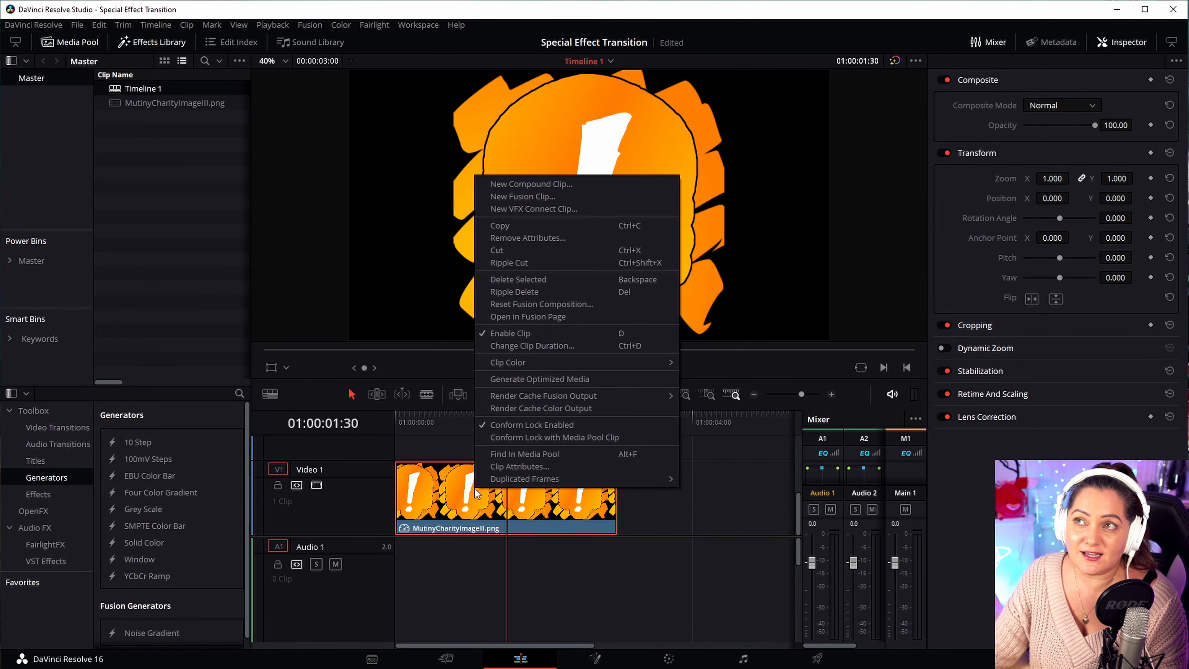
left_click(565, 187)
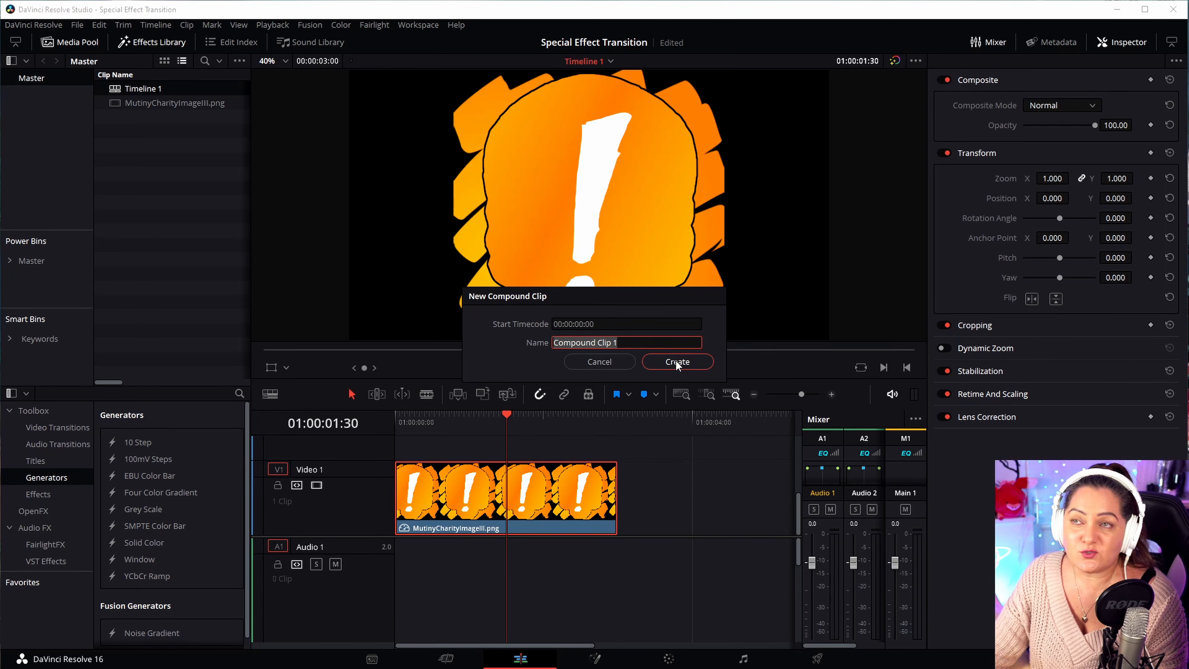
left_click(678, 362)
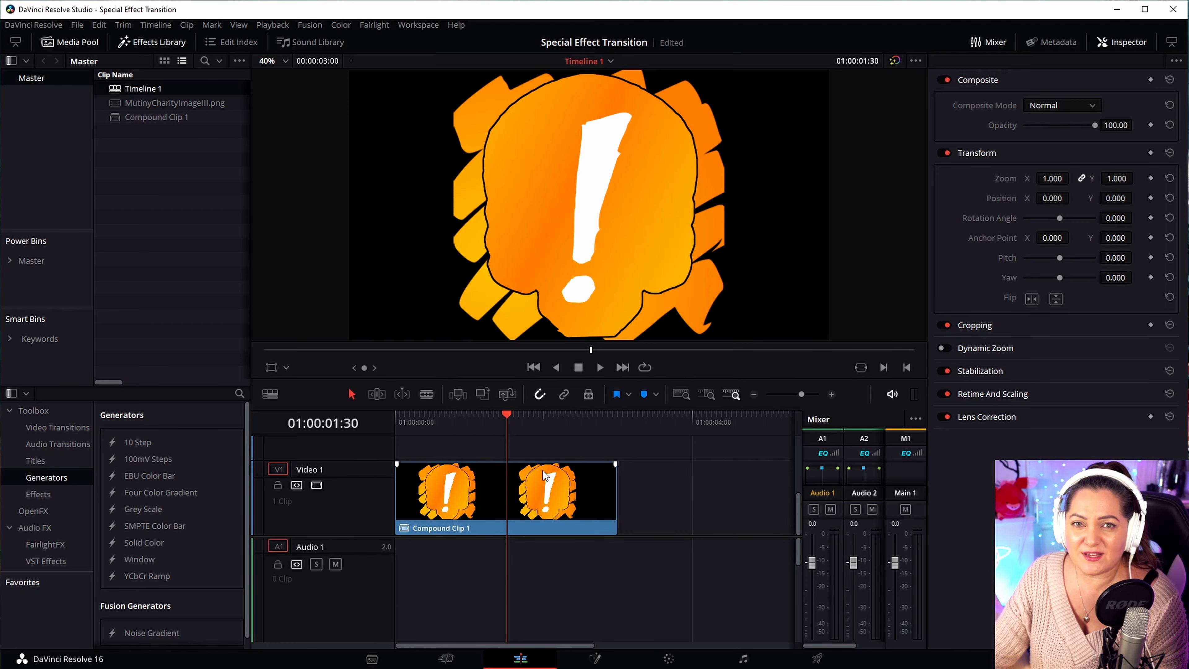
Open the compound clip on the Color page and move node 01 to the middle of the node graph
left_click(549, 498)
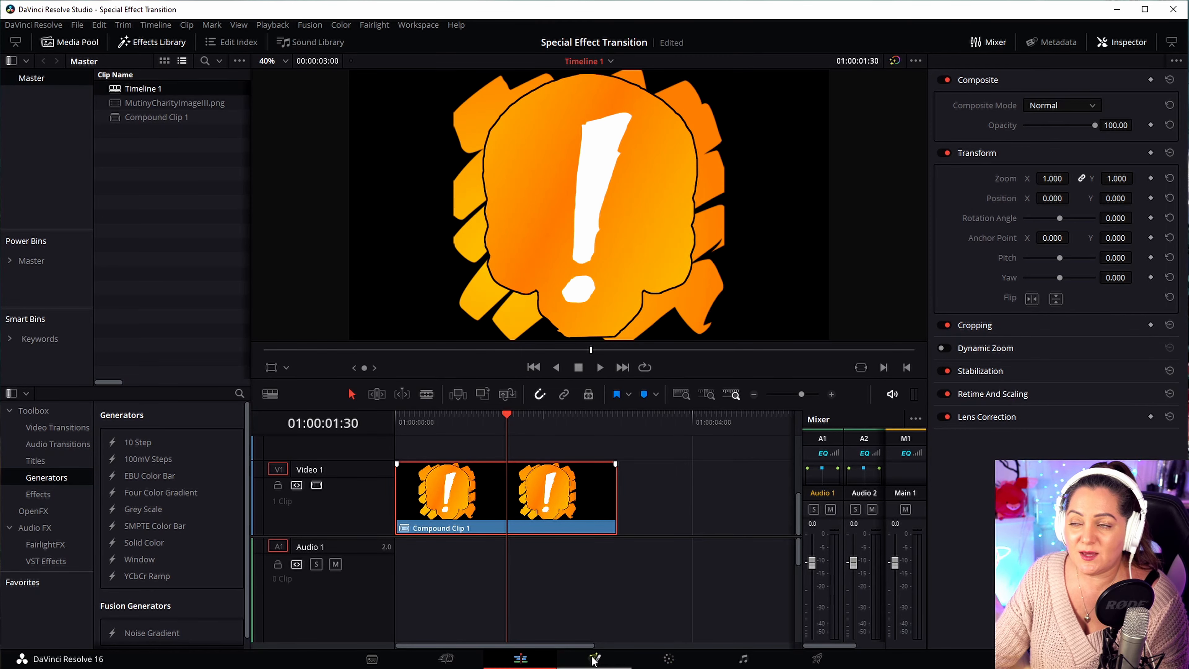
left_click(668, 659)
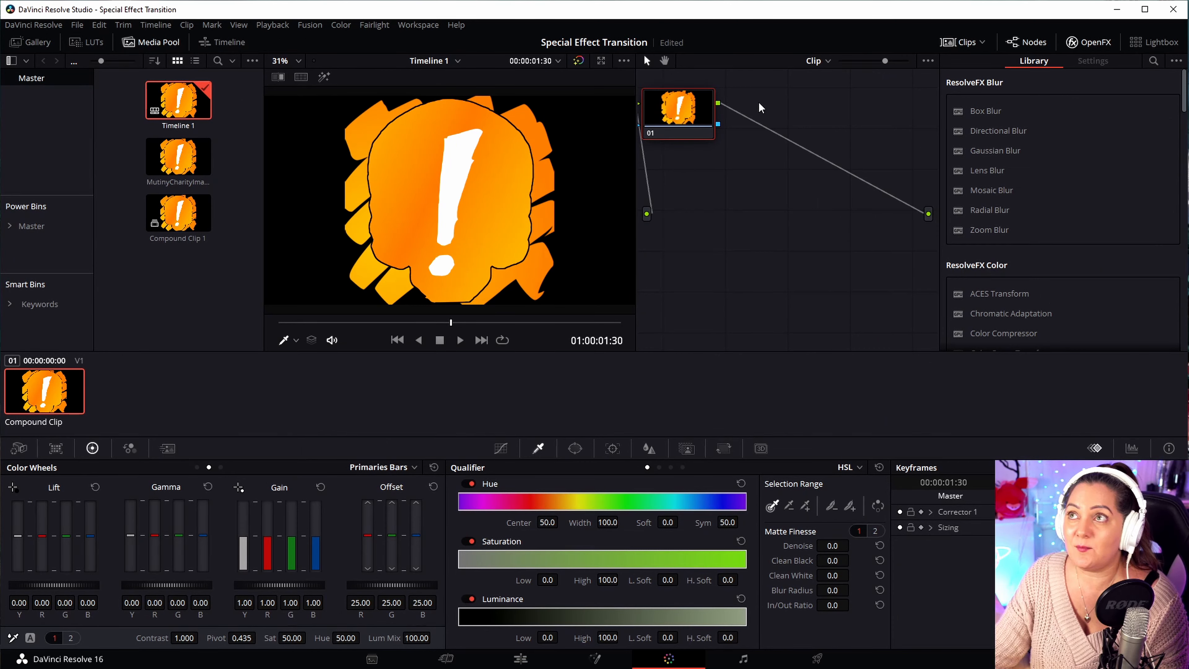
left_click_drag(681, 133, 762, 193)
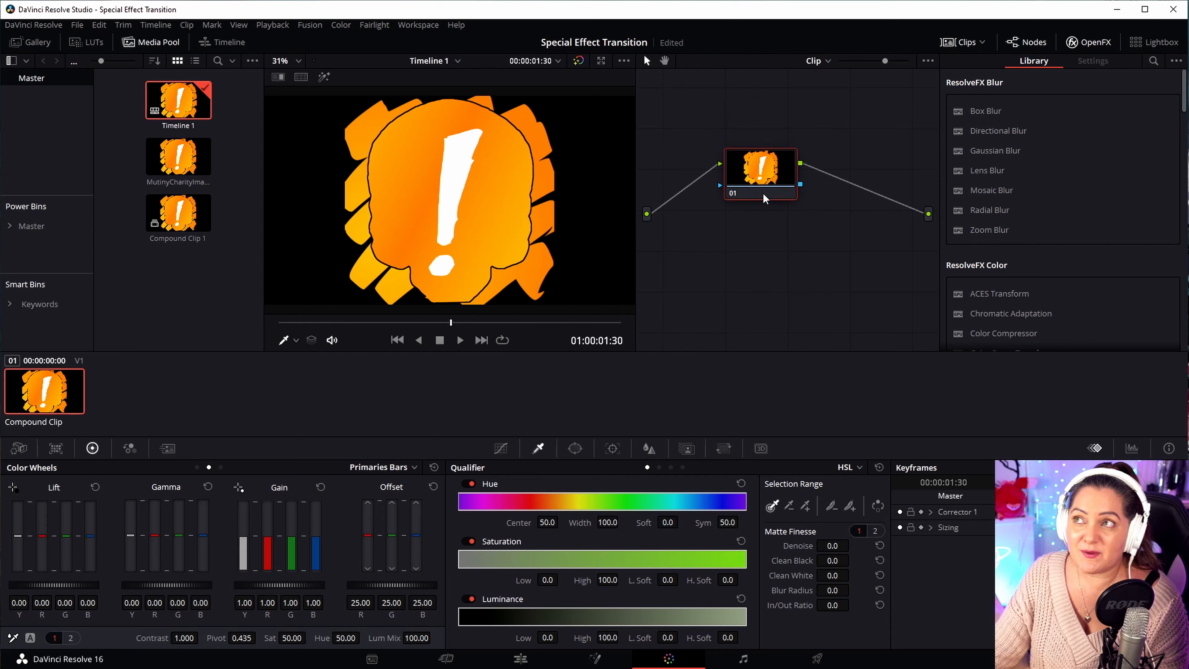
left_click_drag(763, 195, 786, 207)
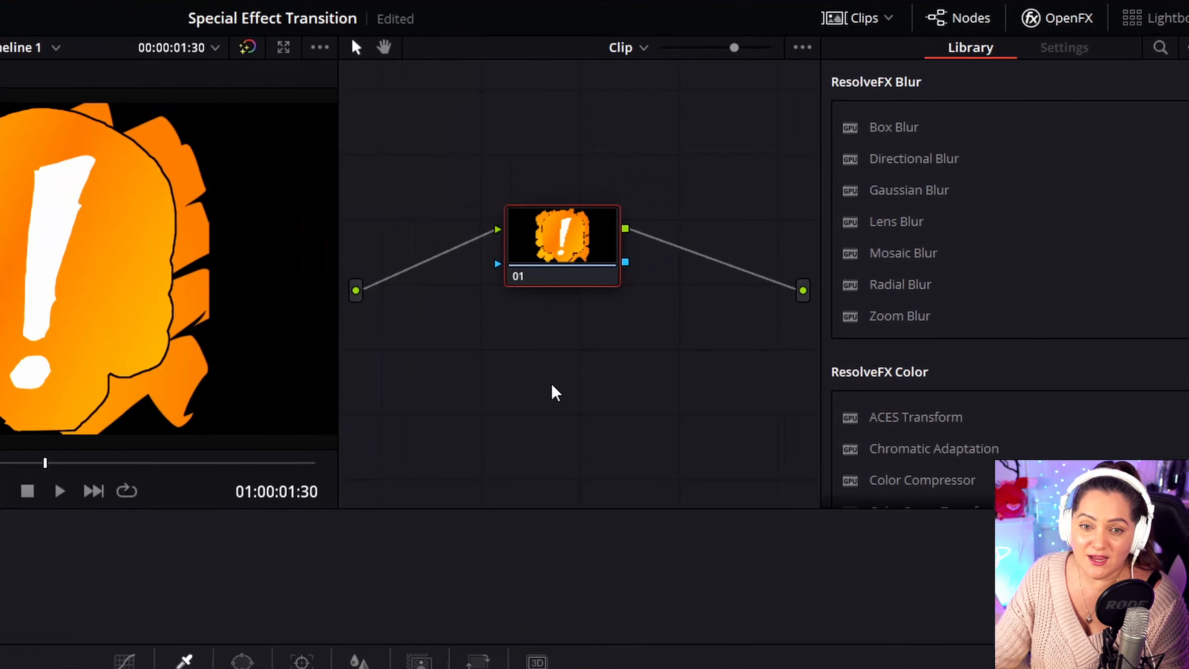
Add an alpha output to the node graph and connect the source through node 01's key input and key output to it
right_click(651, 329)
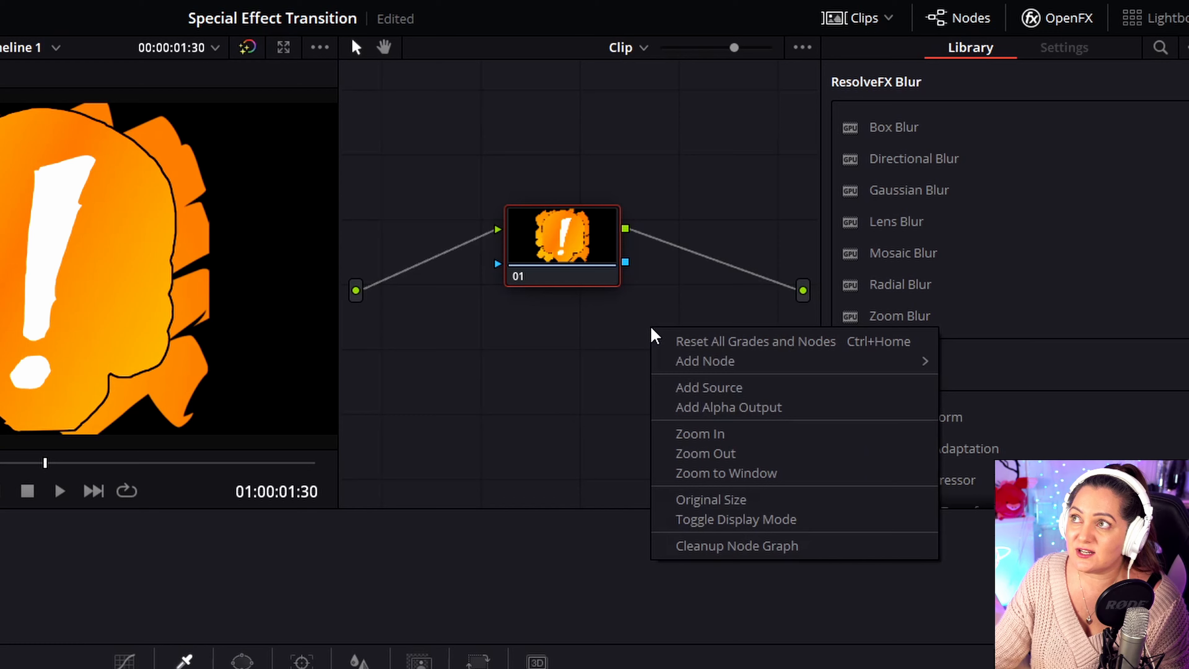
left_click(754, 410)
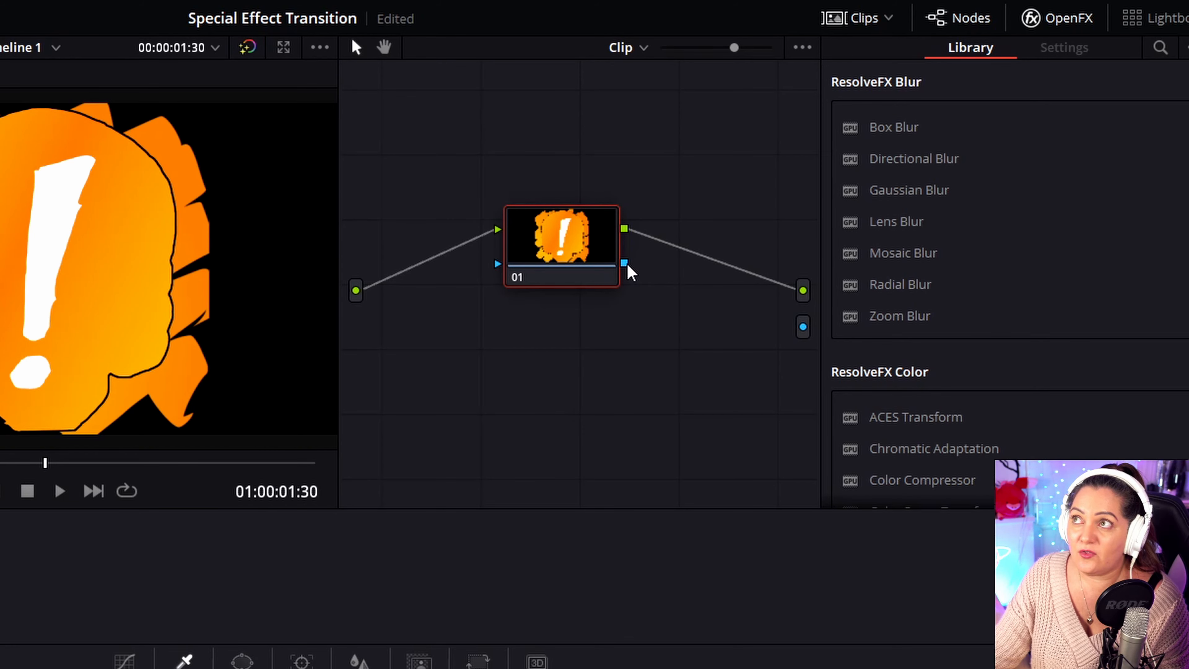
left_click_drag(626, 265, 800, 327)
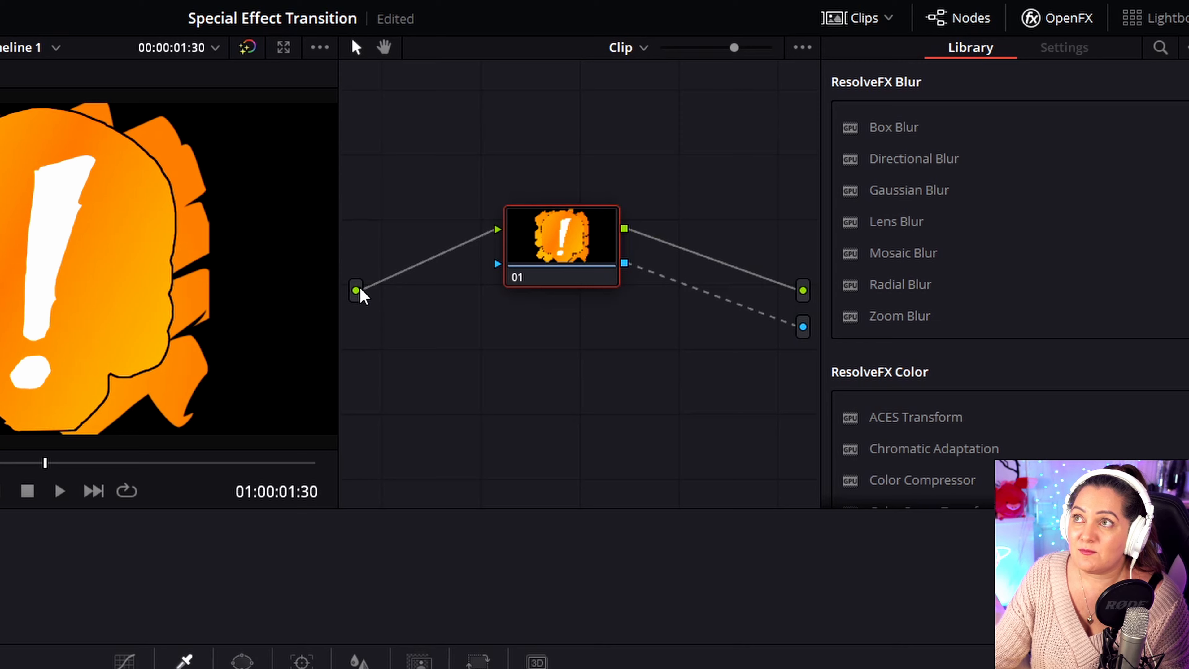
left_click_drag(356, 291, 498, 267)
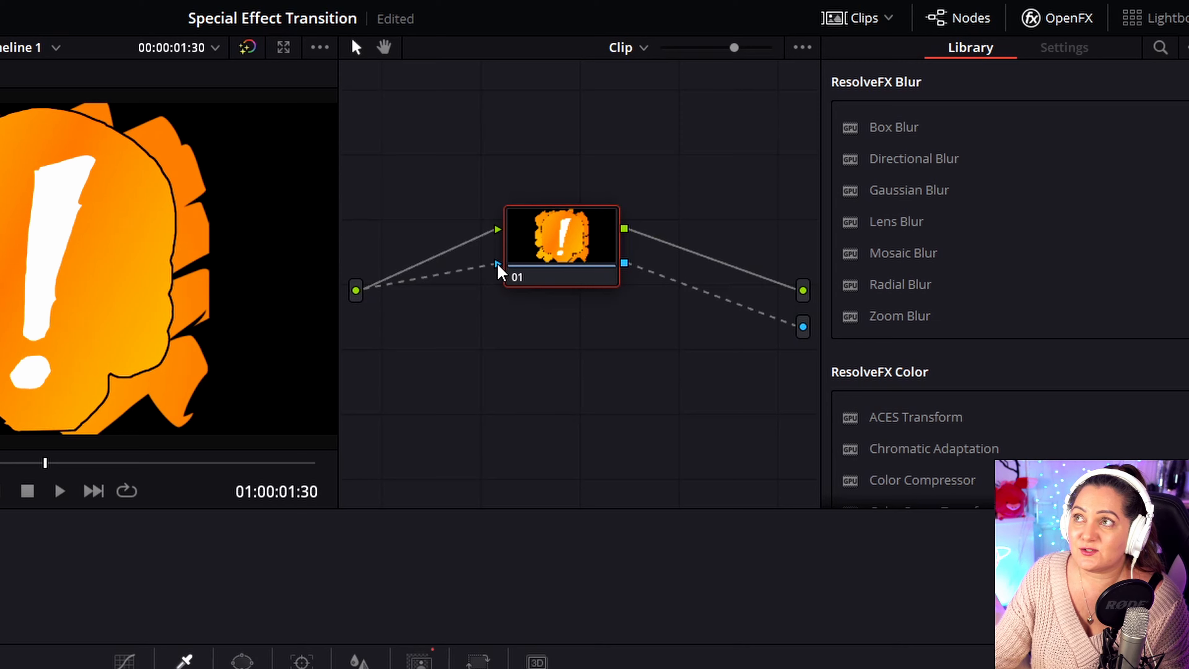
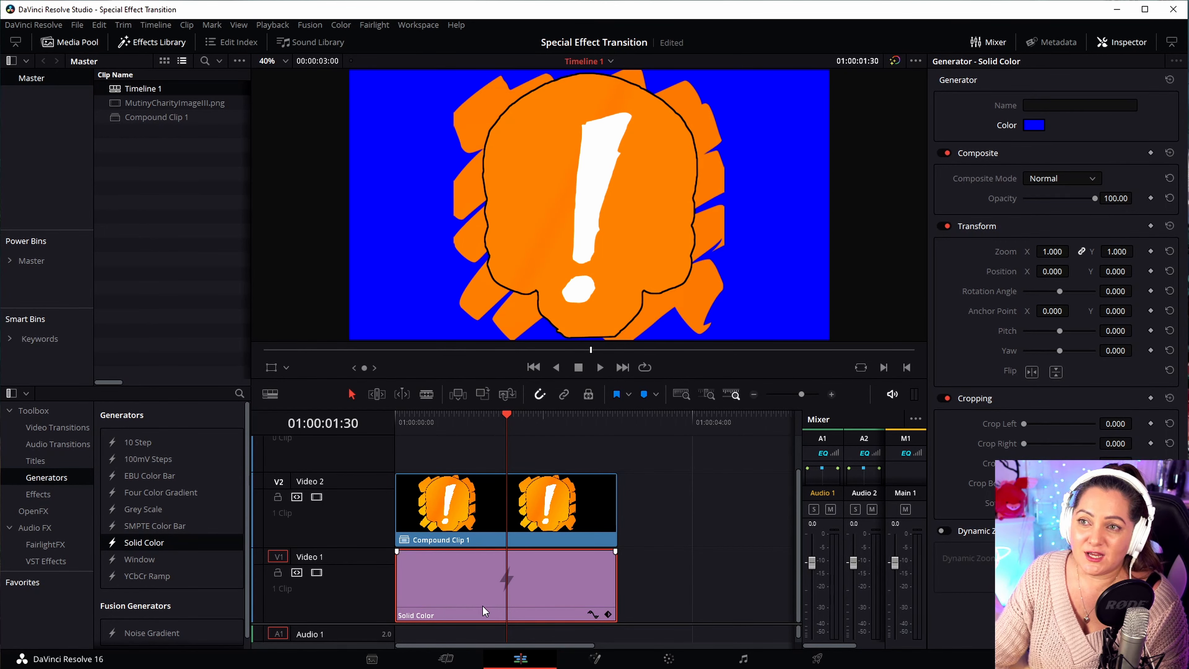
Add keyframes for zoom, position and rotation angle to Compound Clip 1 at its midpoint, 01:00:01:30
left_click(519, 505)
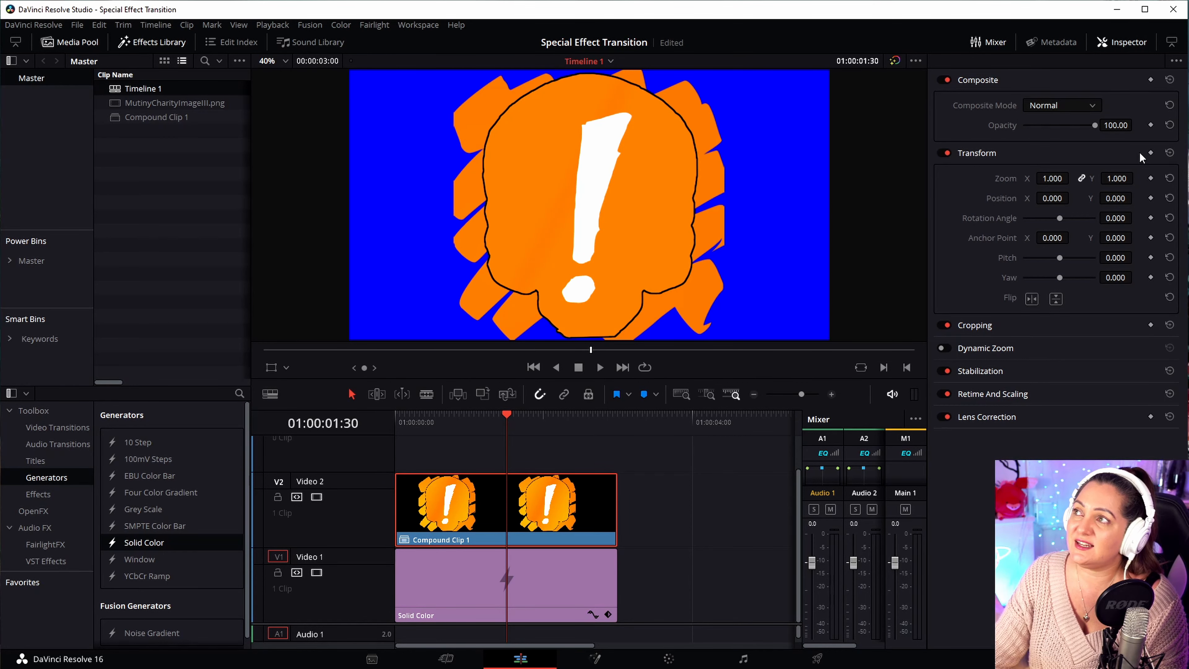
left_click(1150, 179)
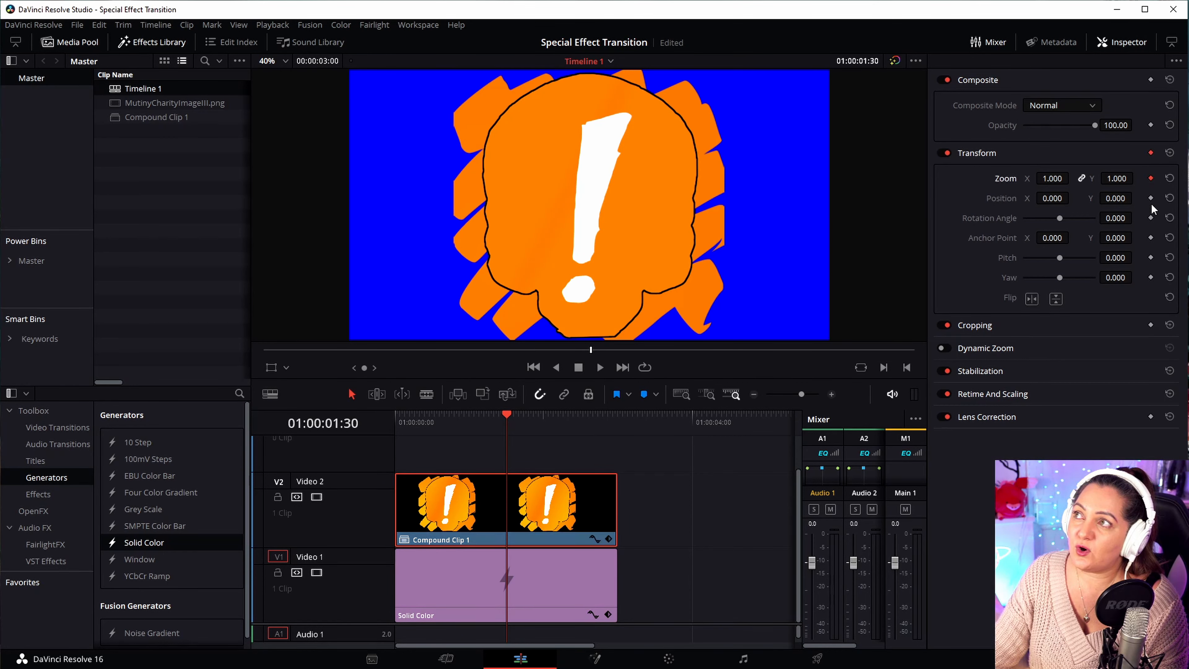
left_click(1150, 198)
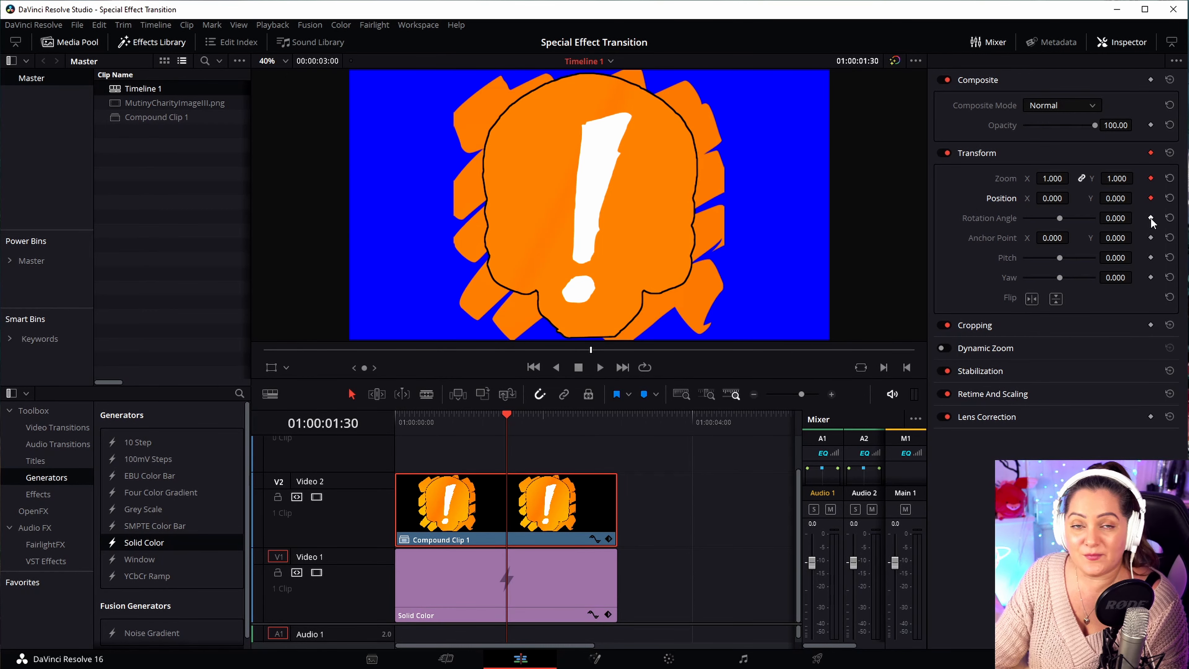
left_click(1150, 218)
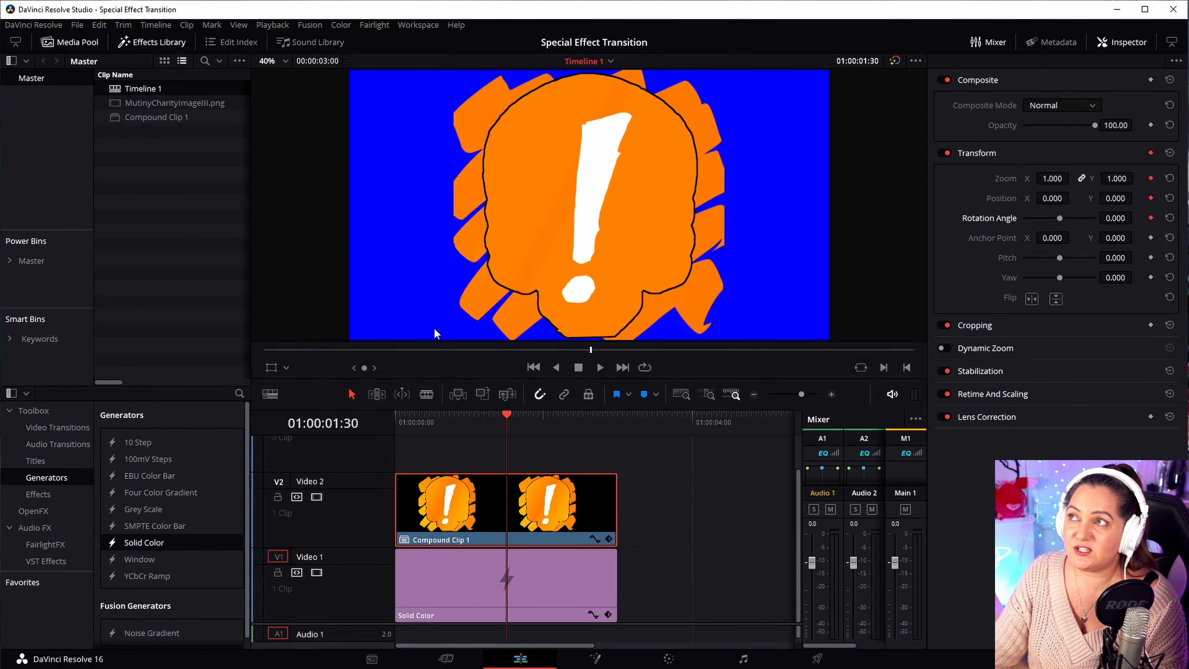
Show the transform overlay in the viewer and enlarge the logo at the midpoint to a zoom of about 2.449
left_click(287, 369)
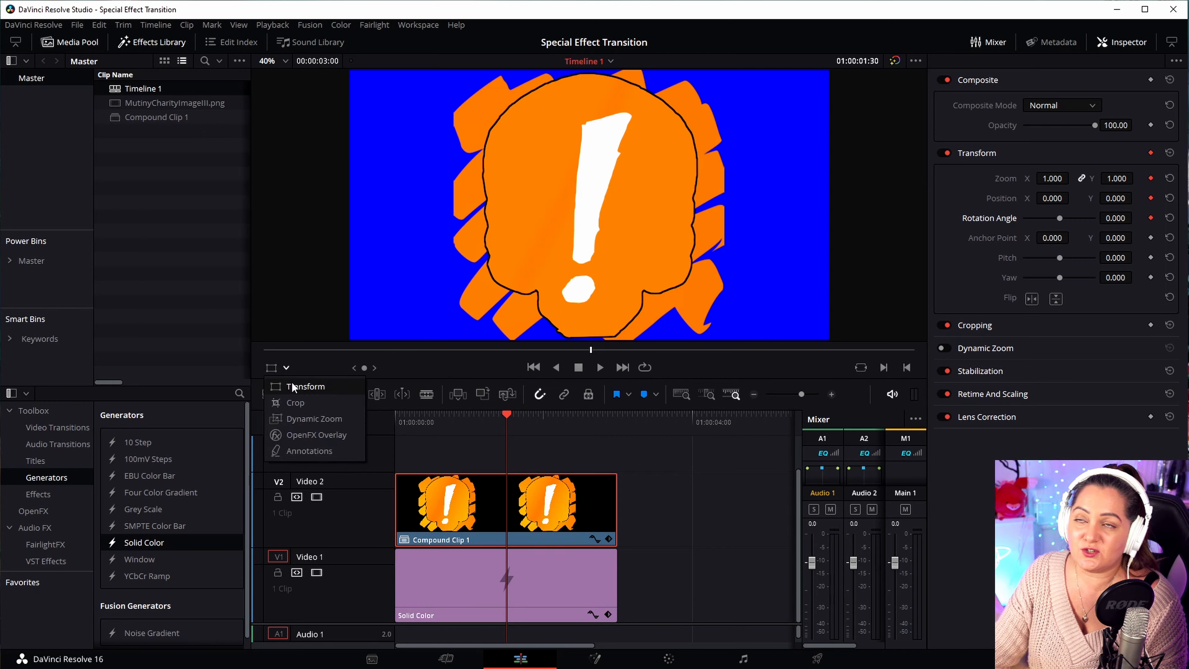
left_click(293, 386)
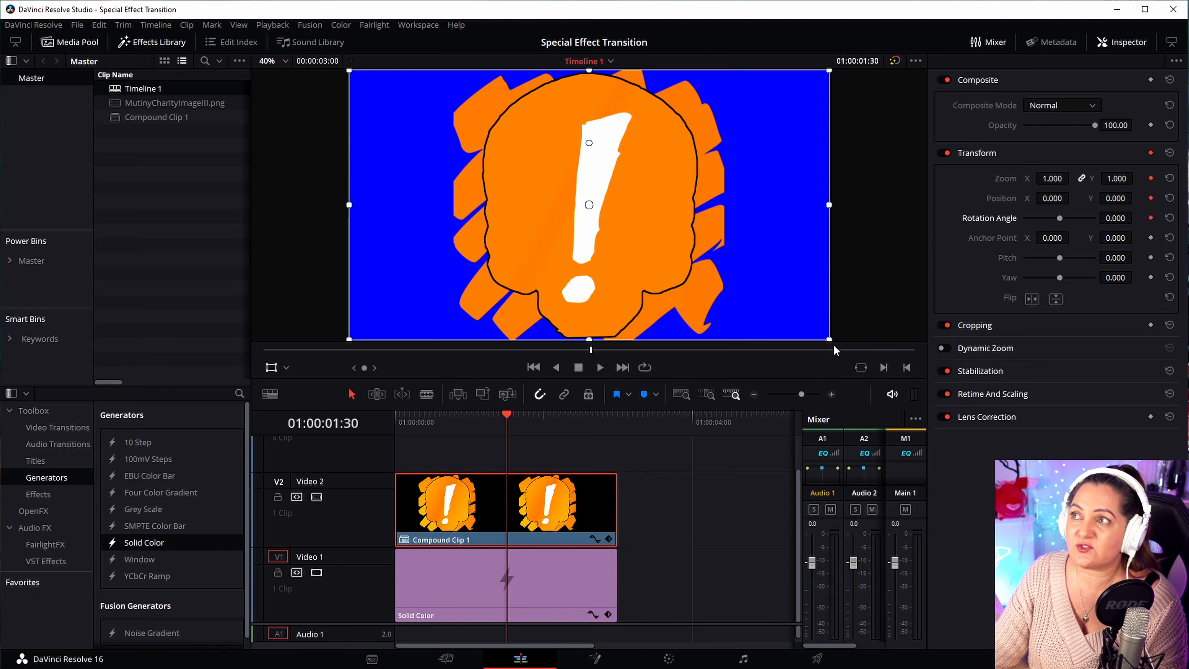
scroll(841, 298, "down", 2)
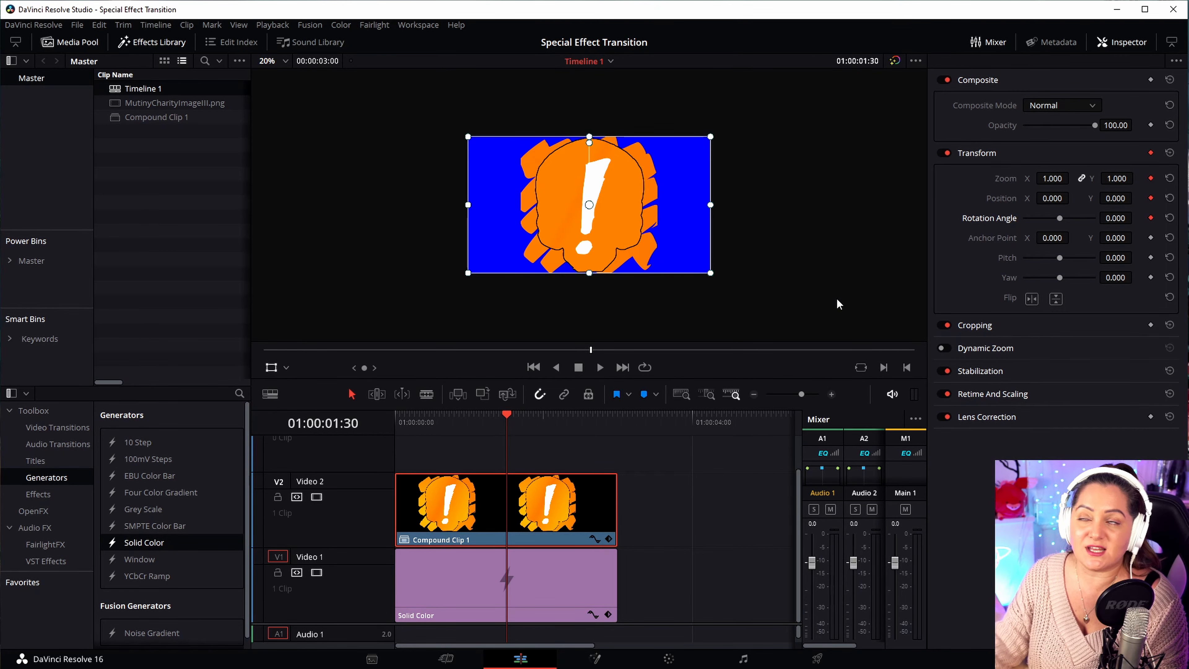
left_click_drag(710, 273, 886, 407)
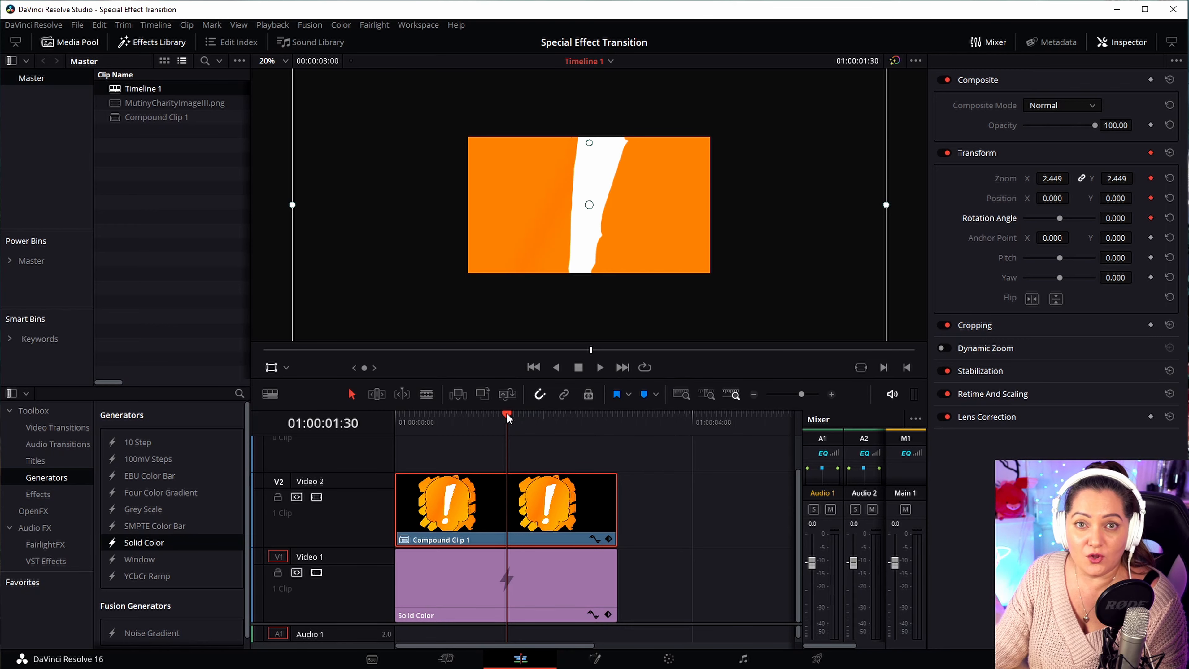
At 01:00:00:00, keyframe the compound clip's zoom, position and rotation angle and shrink the logo to a zoom of about 0.004
left_click_drag(507, 420, 395, 424)
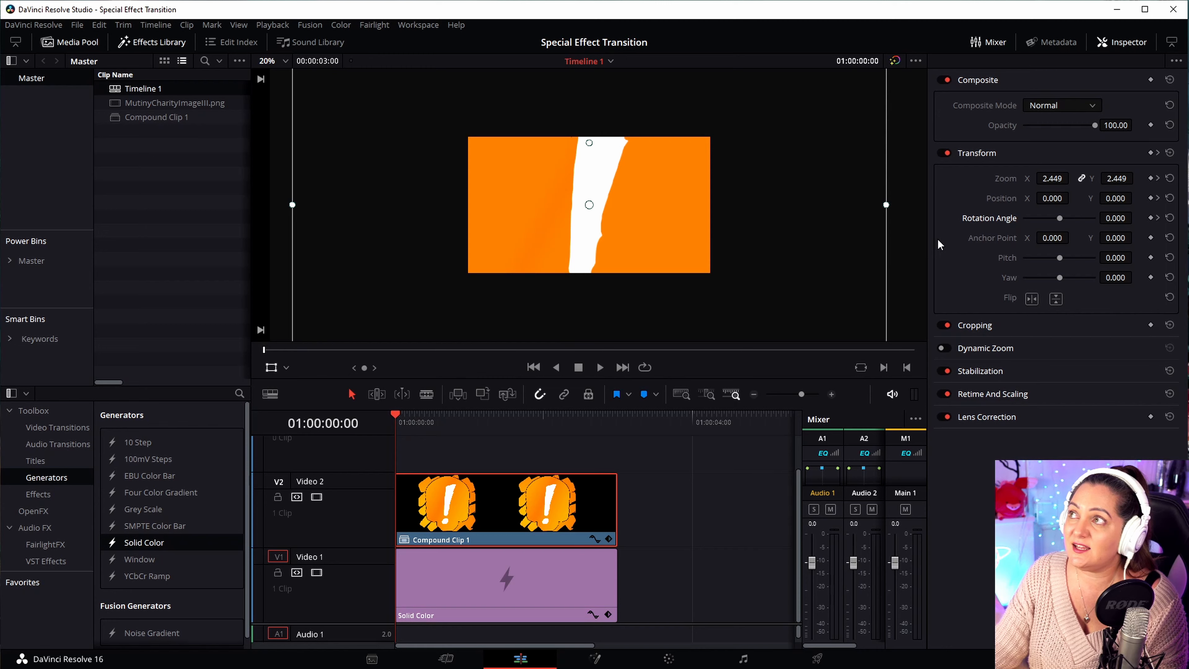
left_click(1150, 178)
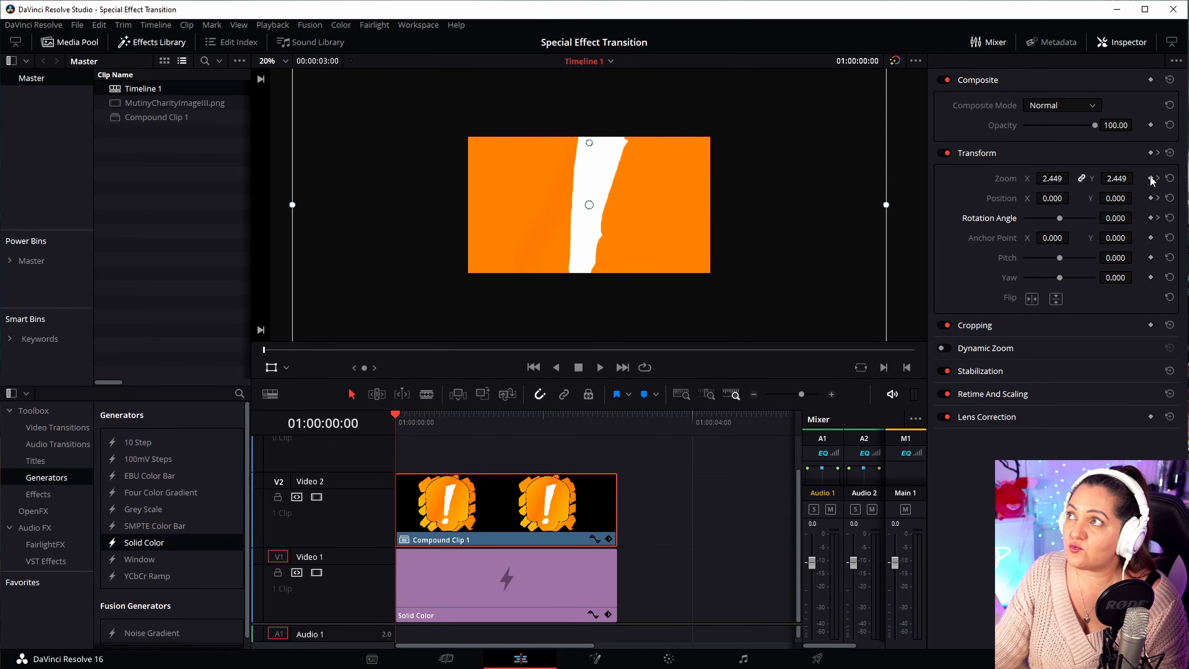
left_click(1150, 198)
left_click(1150, 218)
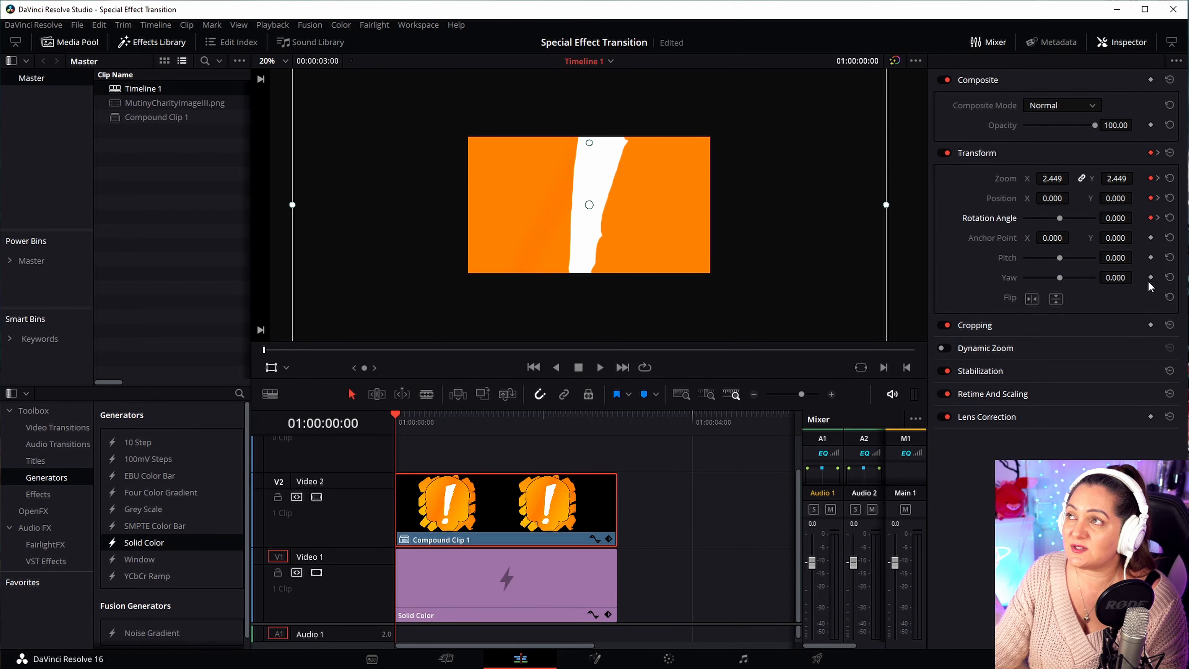
scroll(900, 280, "down", 2)
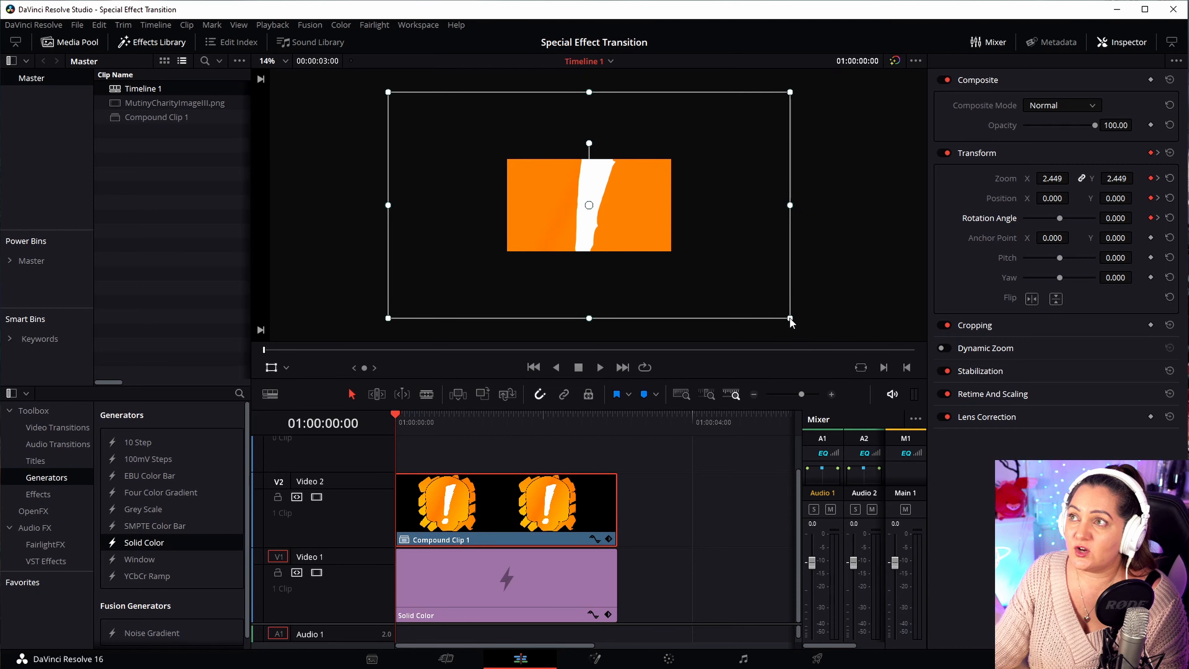
left_click_drag(790, 319, 591, 210)
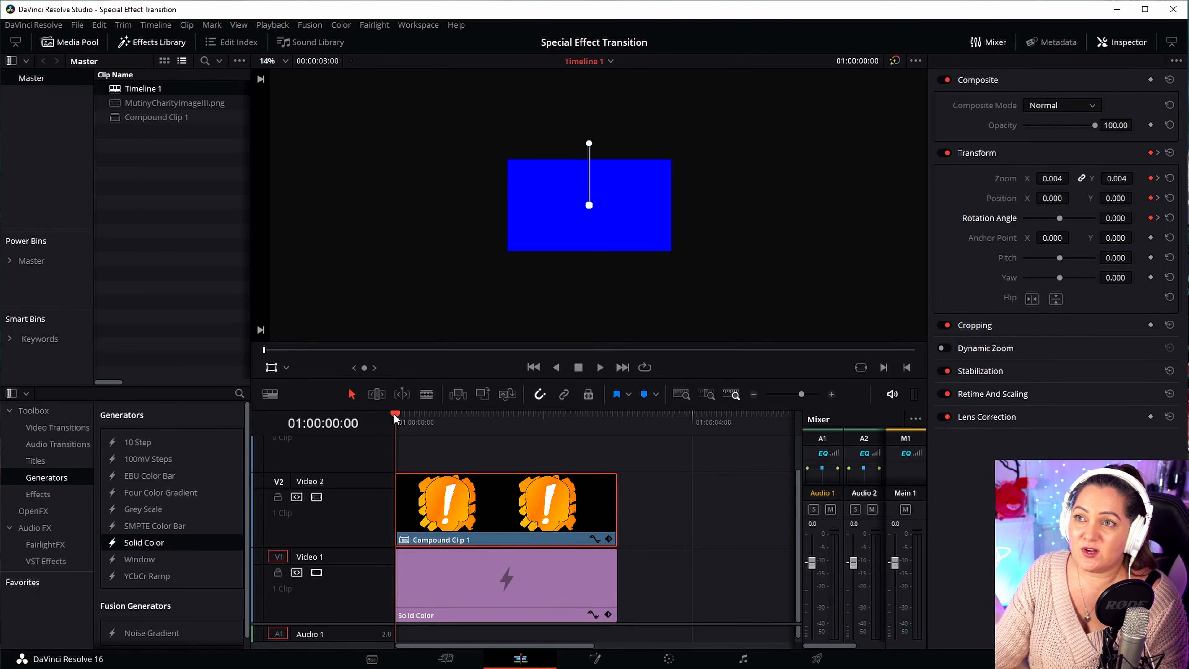
At 01:00:03:00, keyframe the compound clip's zoom, position and rotation angle and shrink the logo to a zoom of about 0.004
left_click_drag(402, 420, 618, 428)
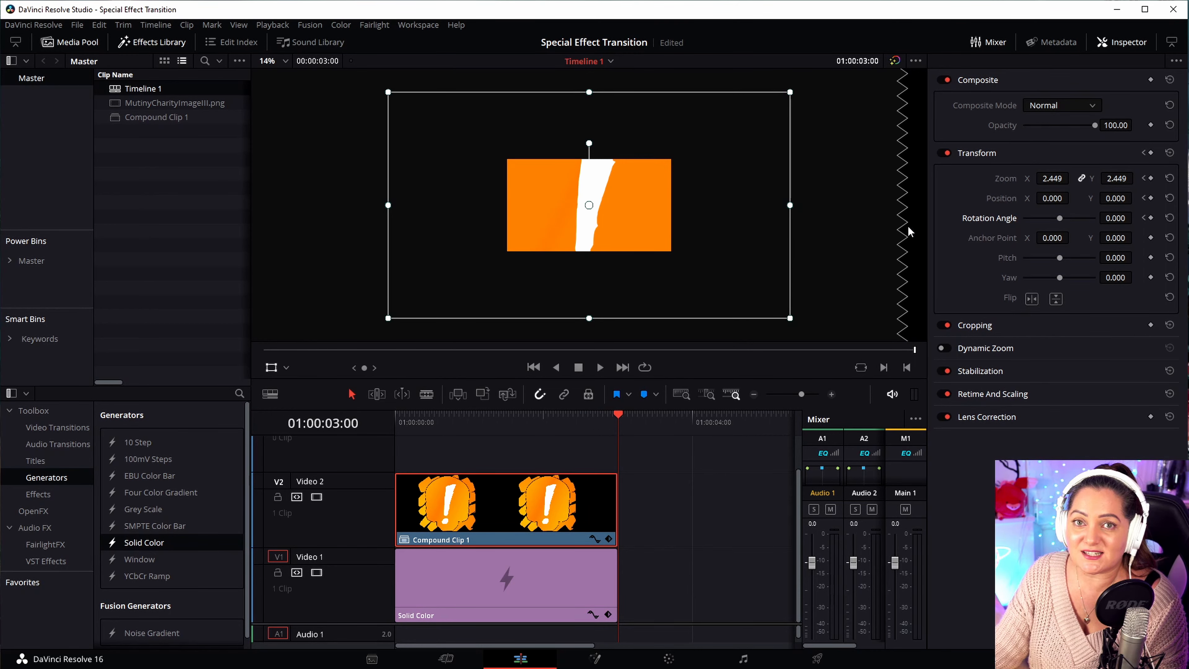
left_click(1151, 179)
left_click(1152, 199)
left_click(1151, 219)
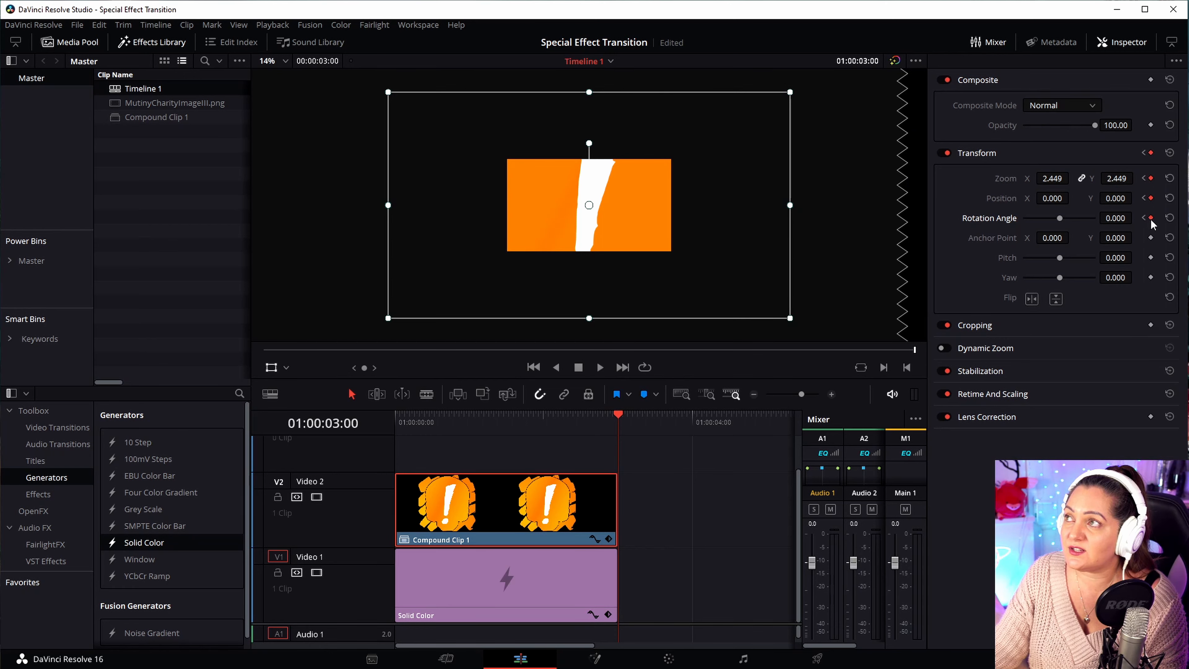
left_click_drag(790, 318, 591, 209)
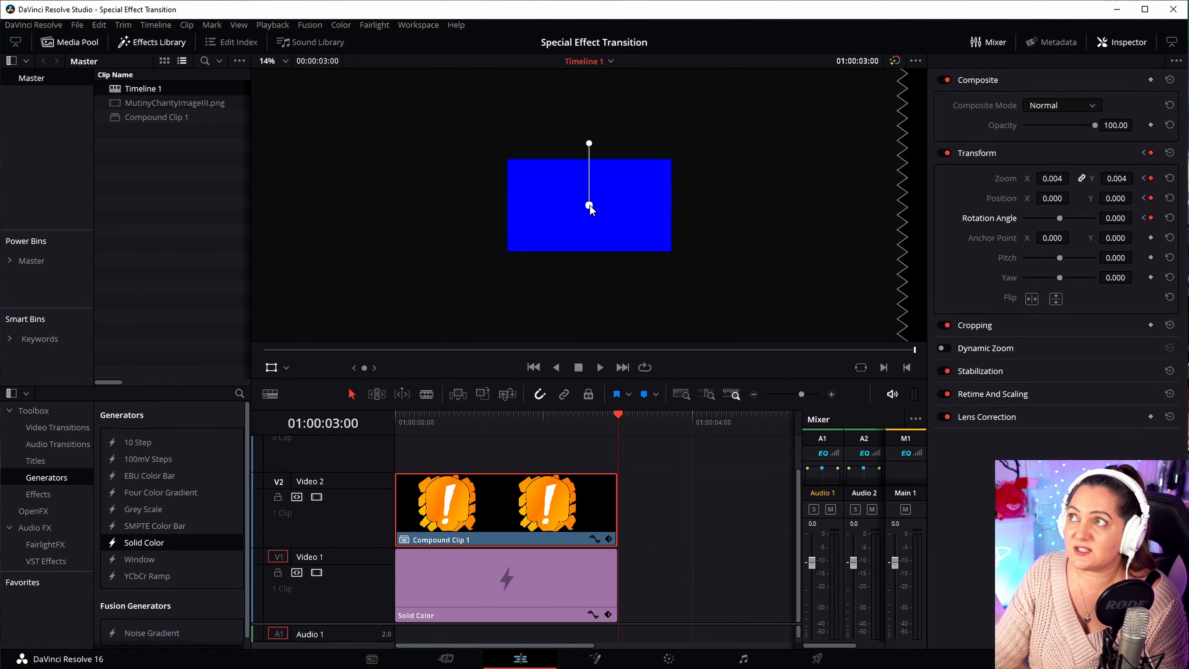
Scrub the timeline from start to end, turn on loop playback and play the logo animation
left_click(396, 419)
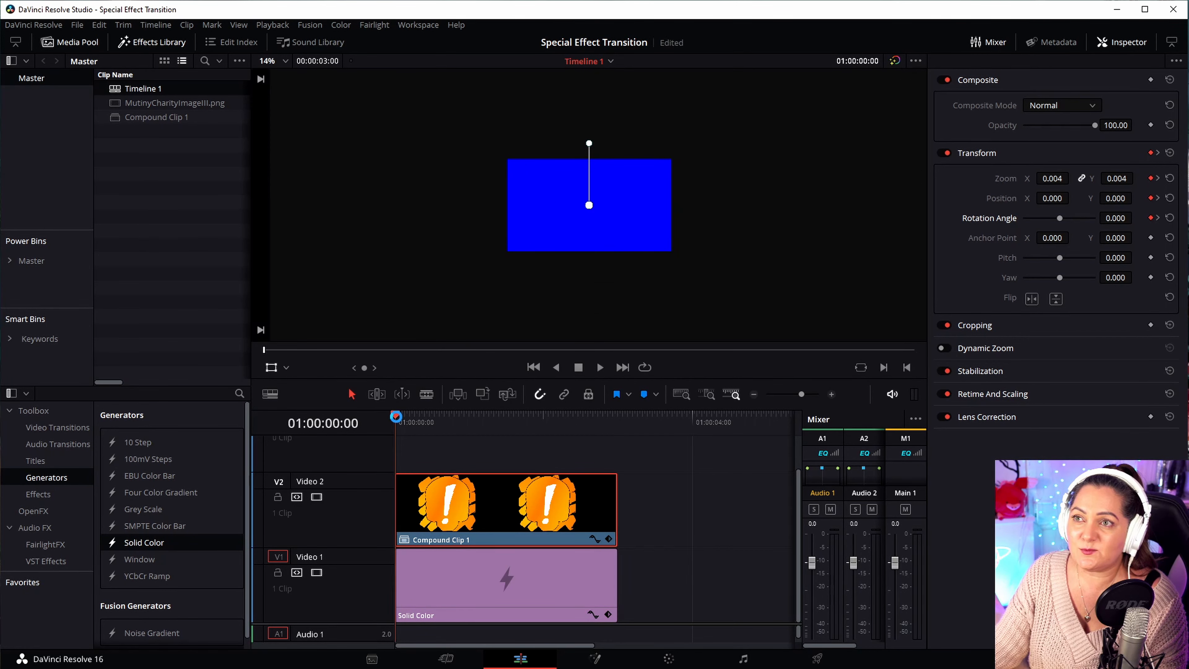
left_click_drag(416, 418, 621, 417)
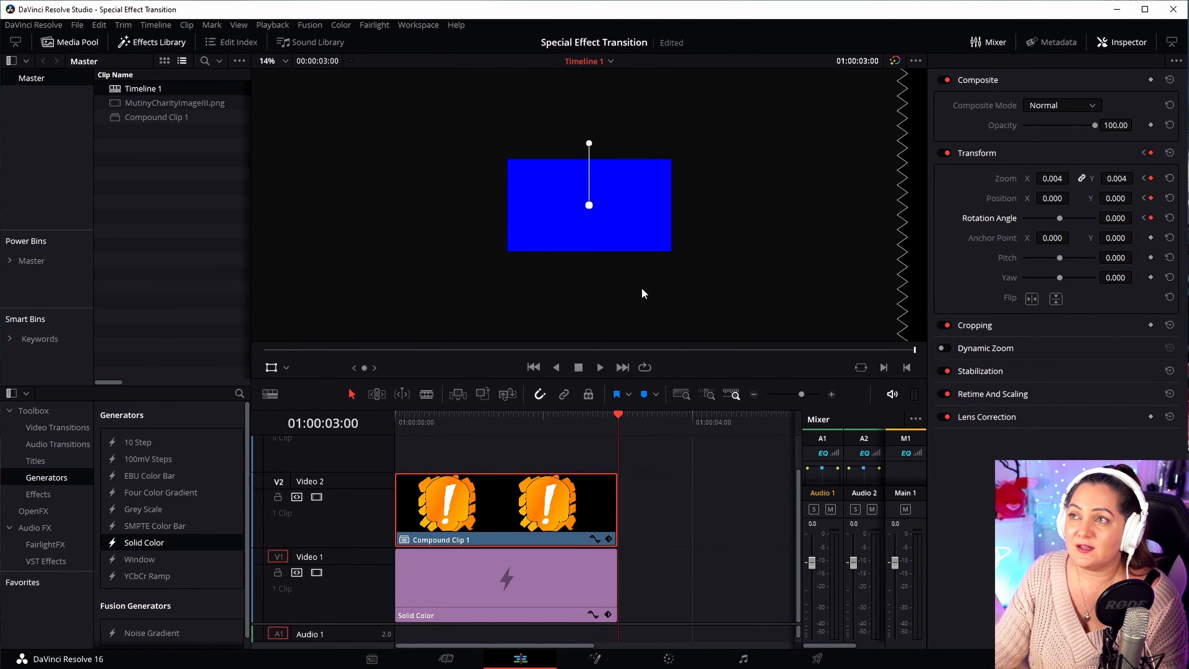
scroll(642, 287, "up", 7)
scroll(642, 288, "up", 3)
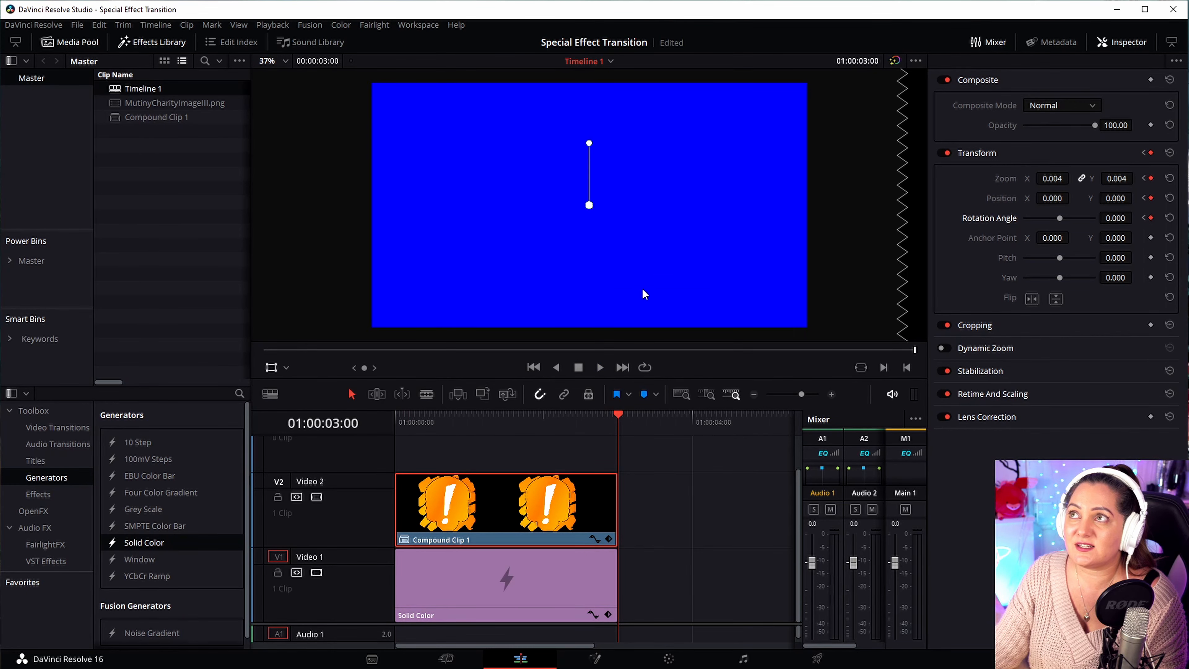
left_click(645, 367)
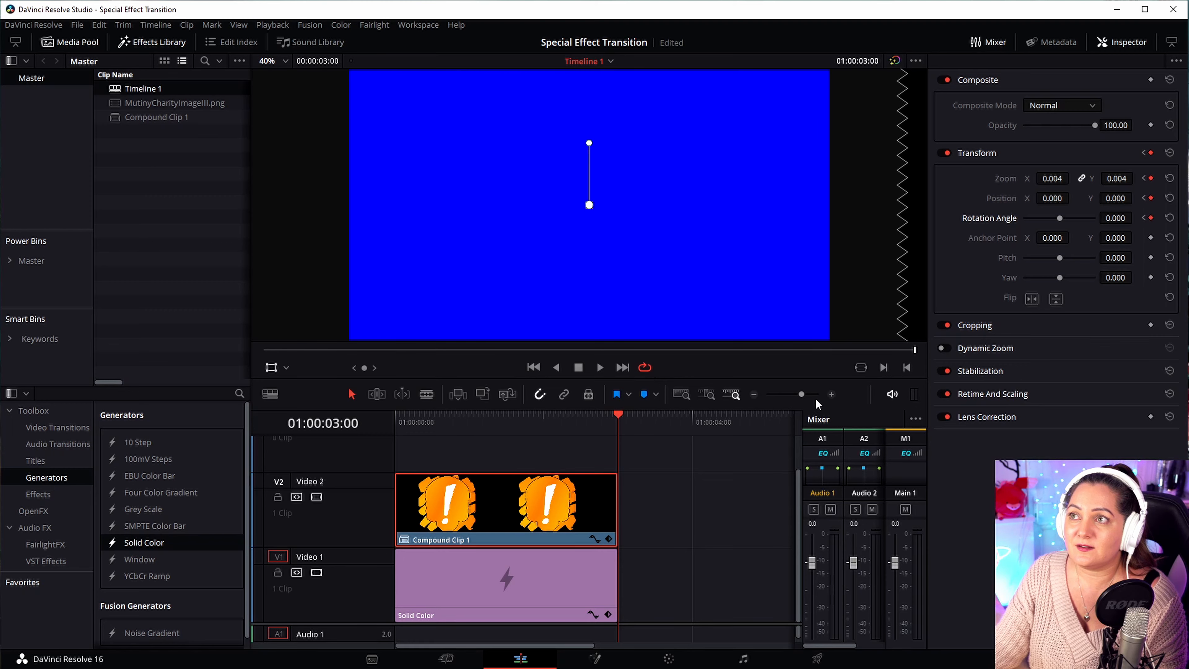
key("space")
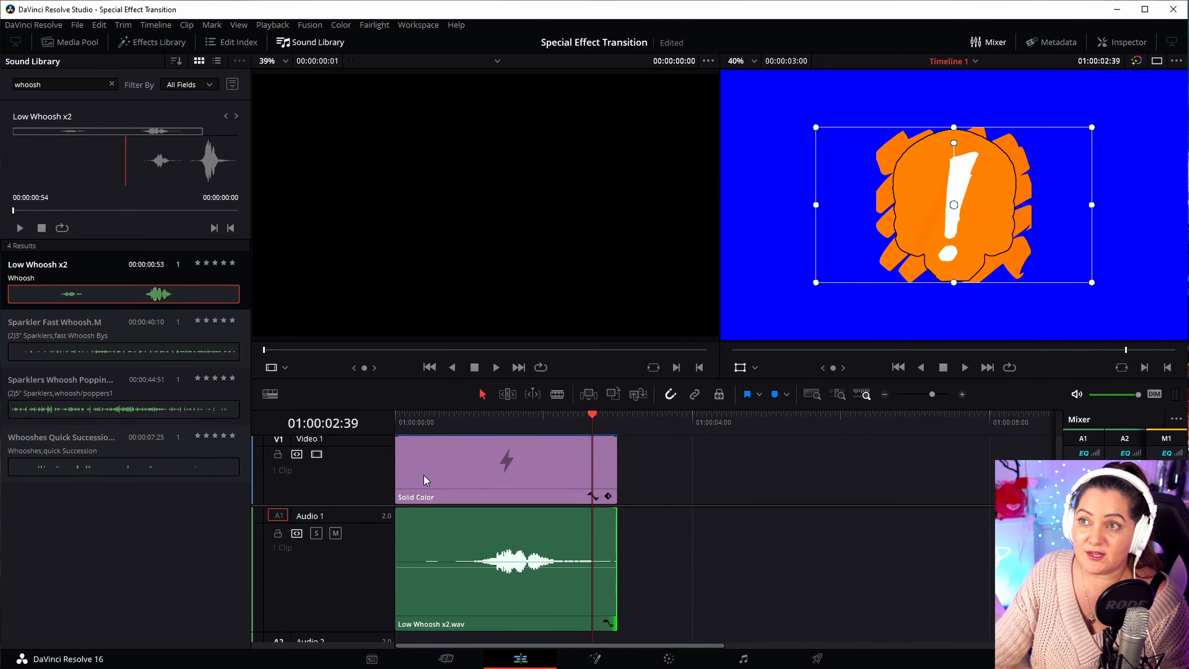
Cut the Solid Color clip from Video 1 and move Compound Clip 1 down into its place
left_click(462, 472)
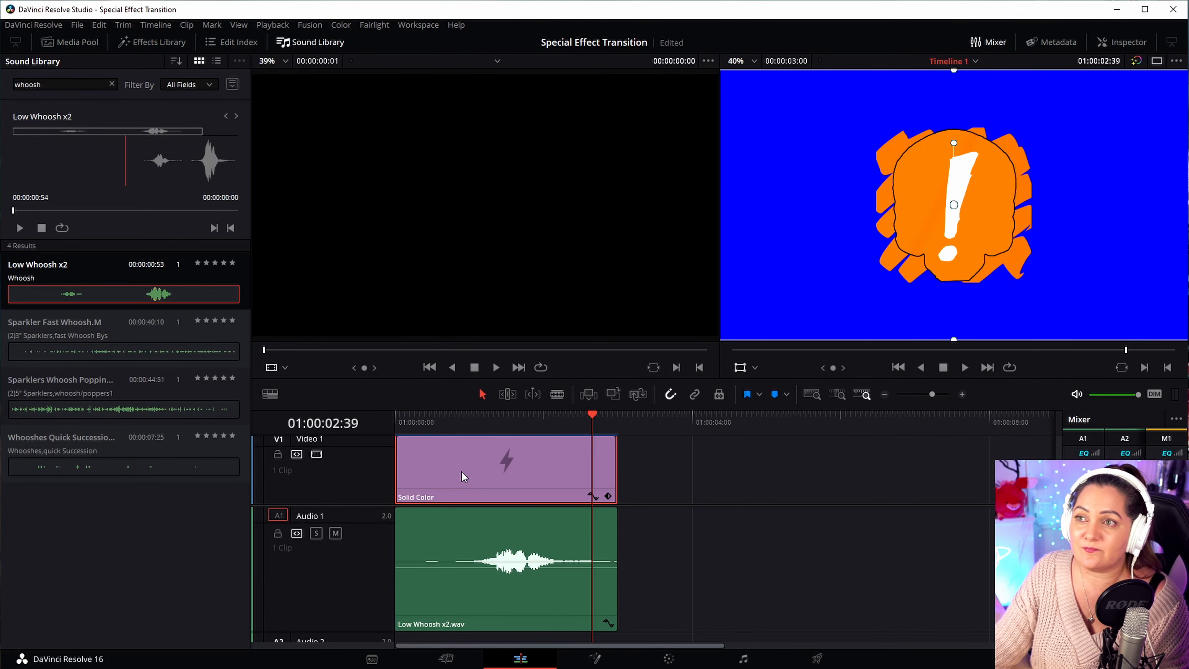
right_click(461, 471)
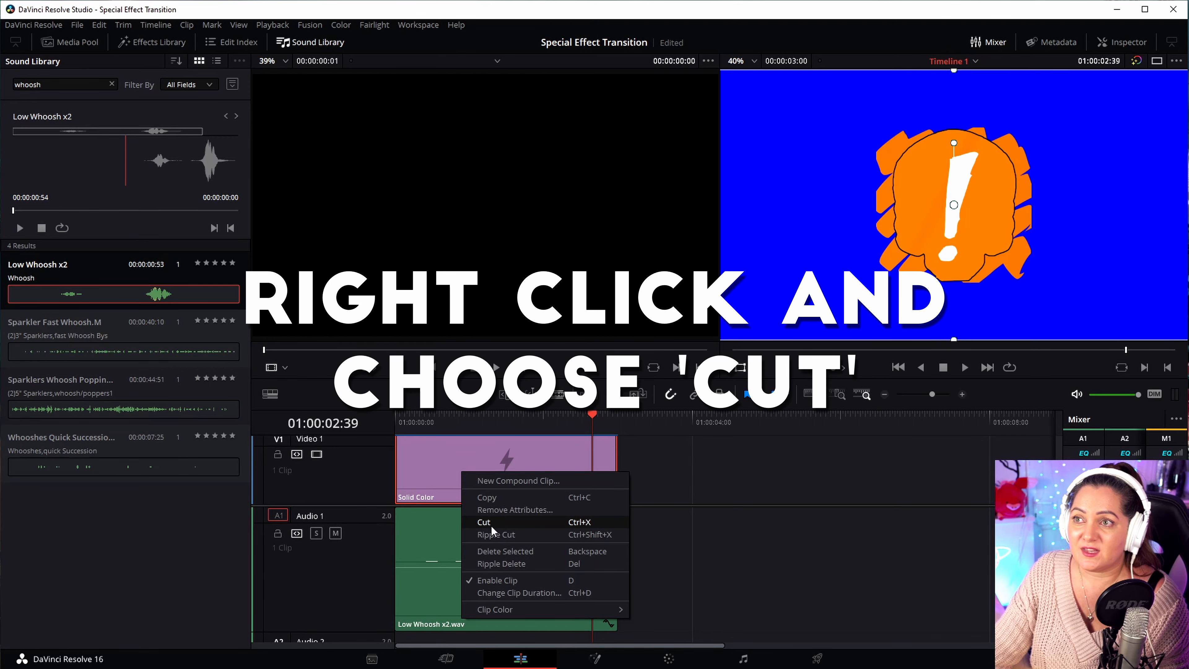
left_click(493, 517)
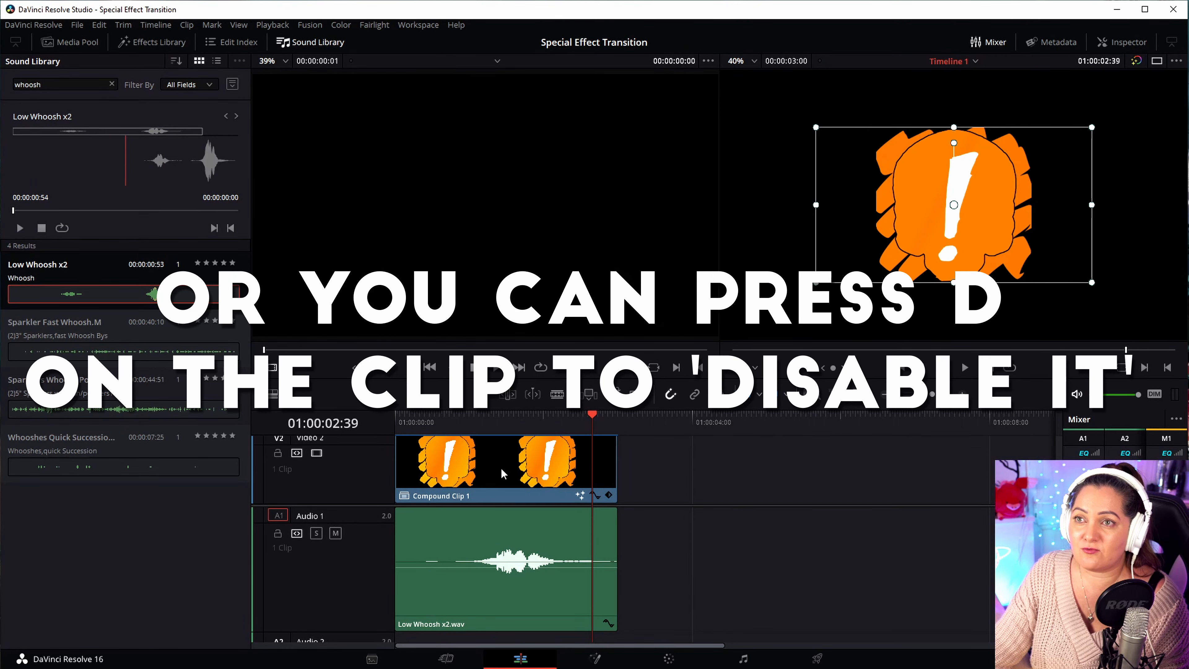
left_click(487, 461)
left_click_drag(487, 461, 510, 505)
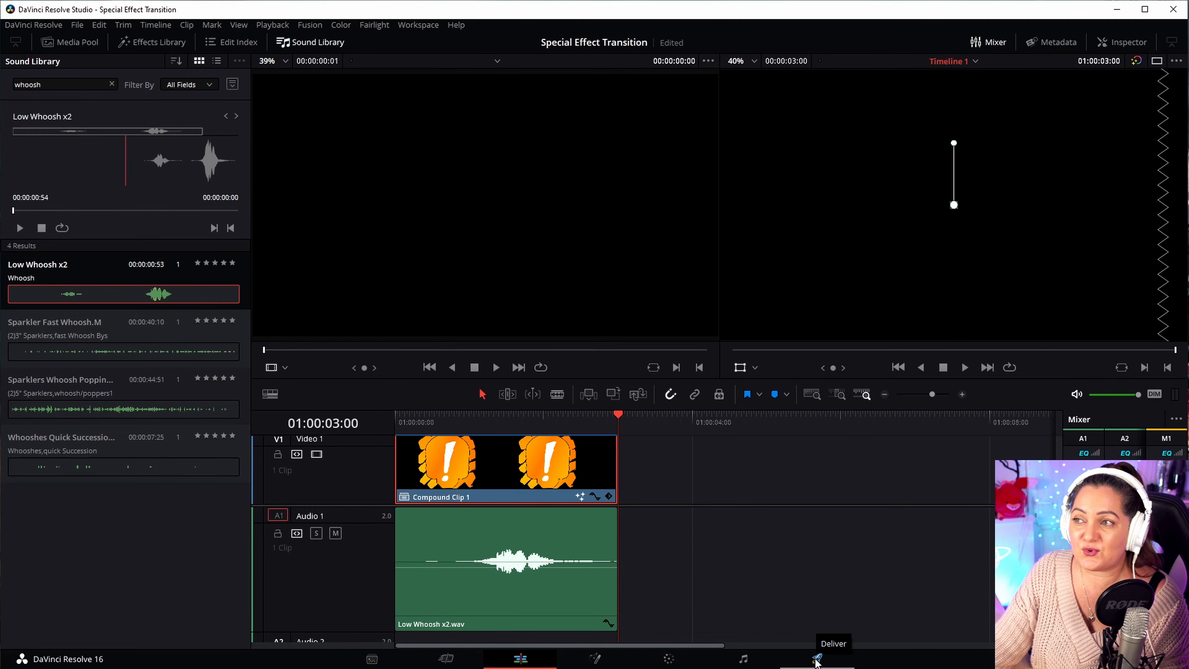
On the Deliver page, name the custom render Special Effect Transition and set it to render individual clips
left_click(817, 660)
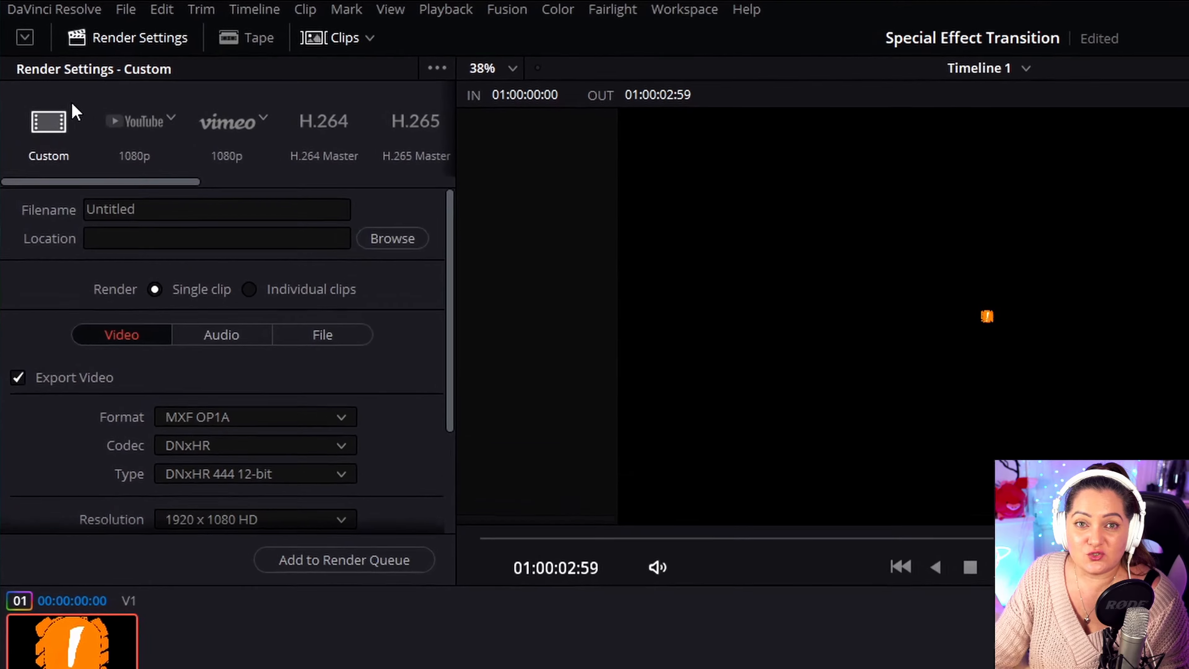
left_click_drag(201, 223, 13, 277)
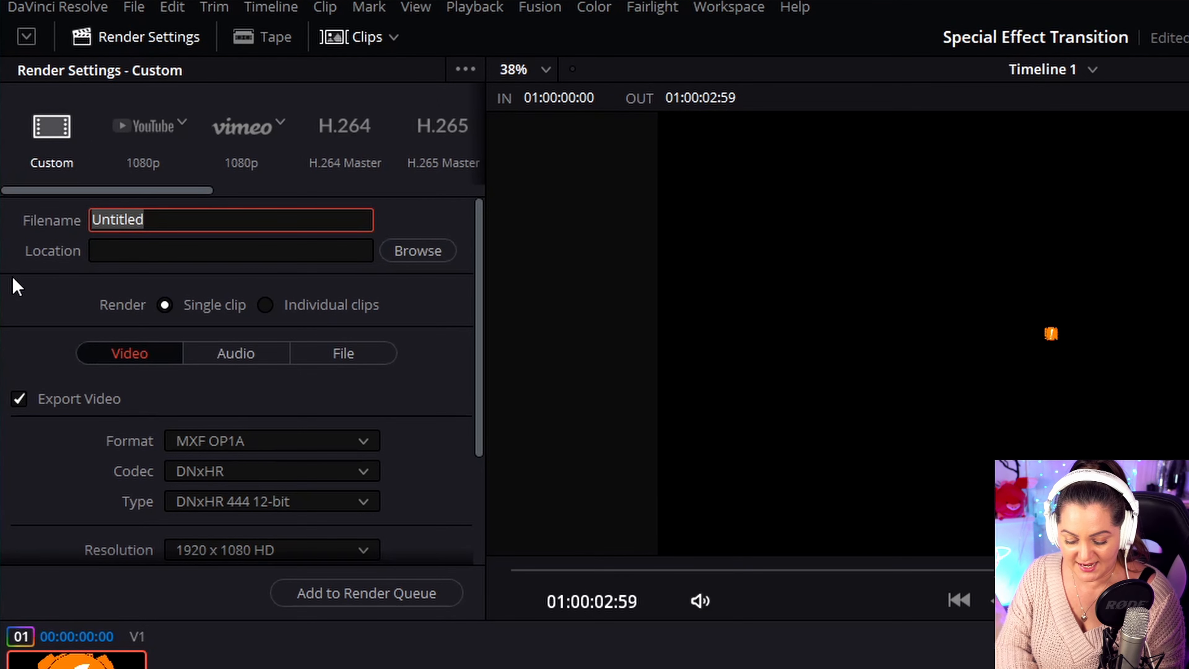
type("Special Effe")
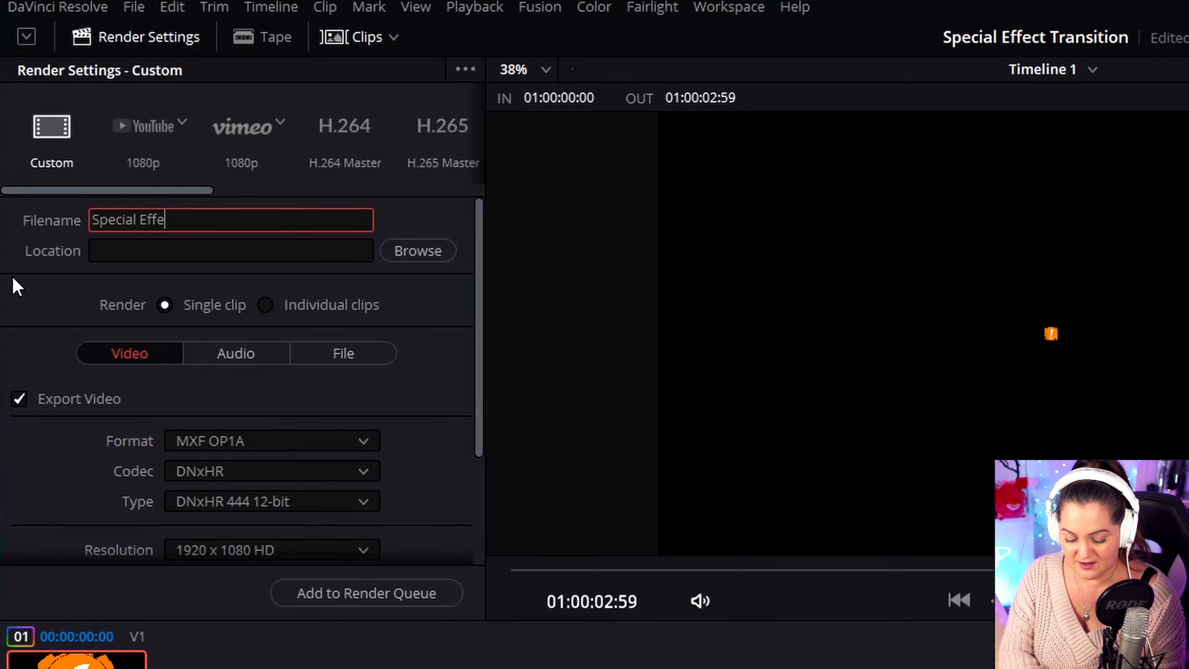
type("ct Transition")
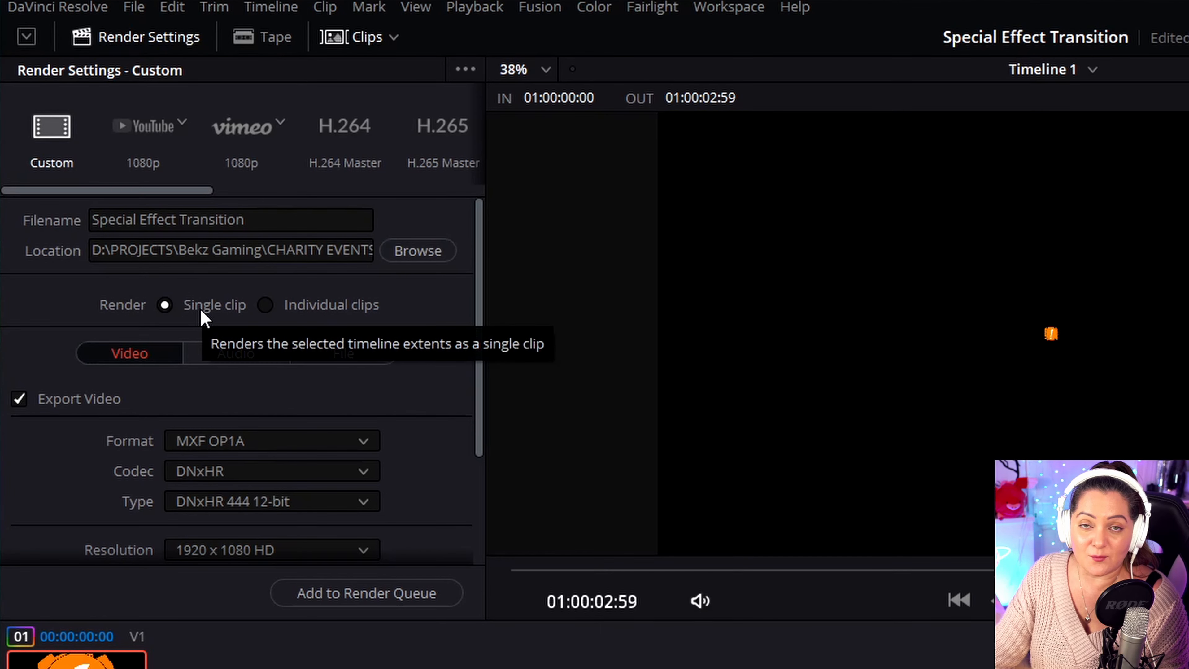
left_click(265, 305)
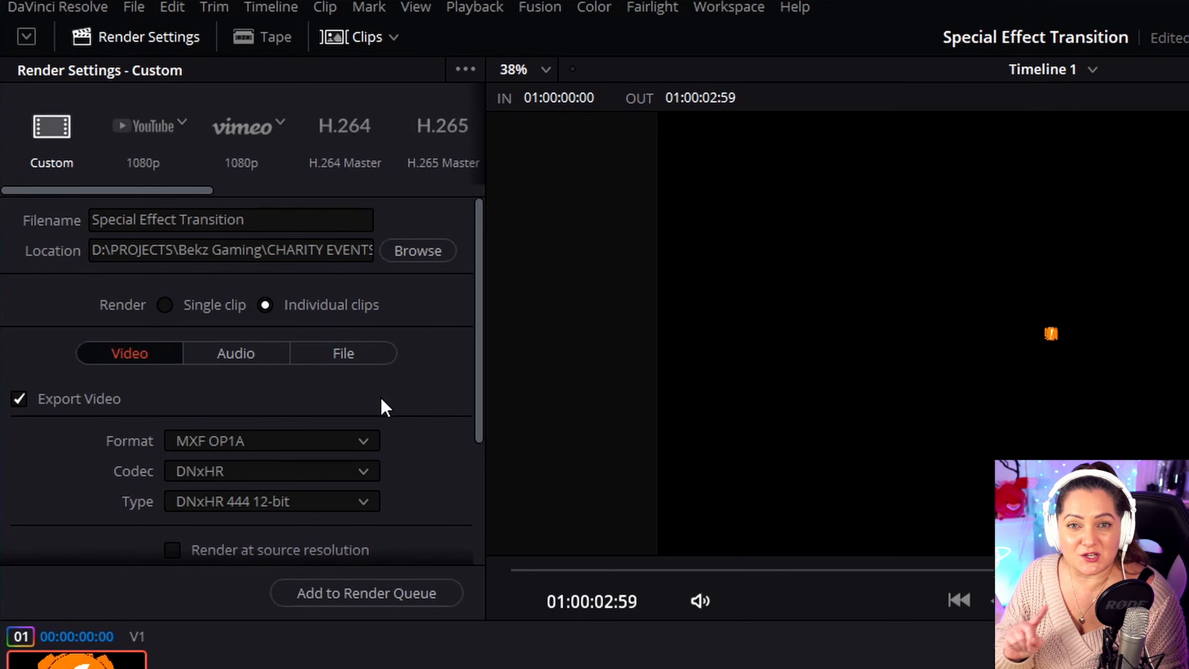
Set the video render format to QuickTime and open the codec choices
scroll(180, 347, "down", 2)
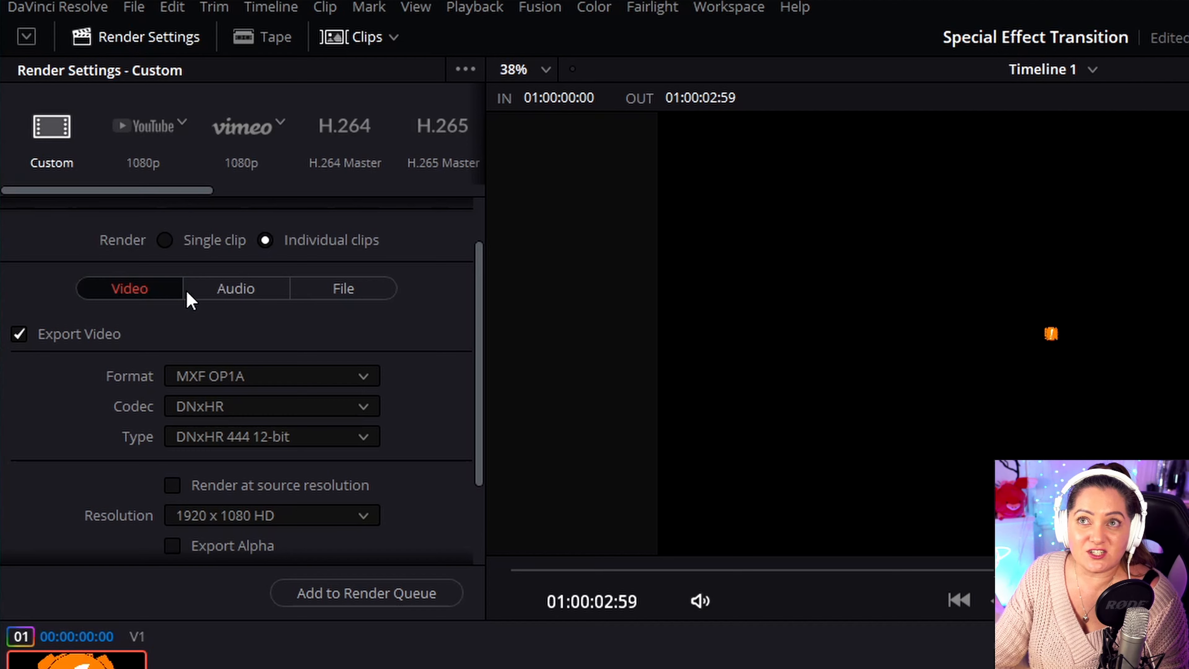
scroll(432, 312, "down", 2)
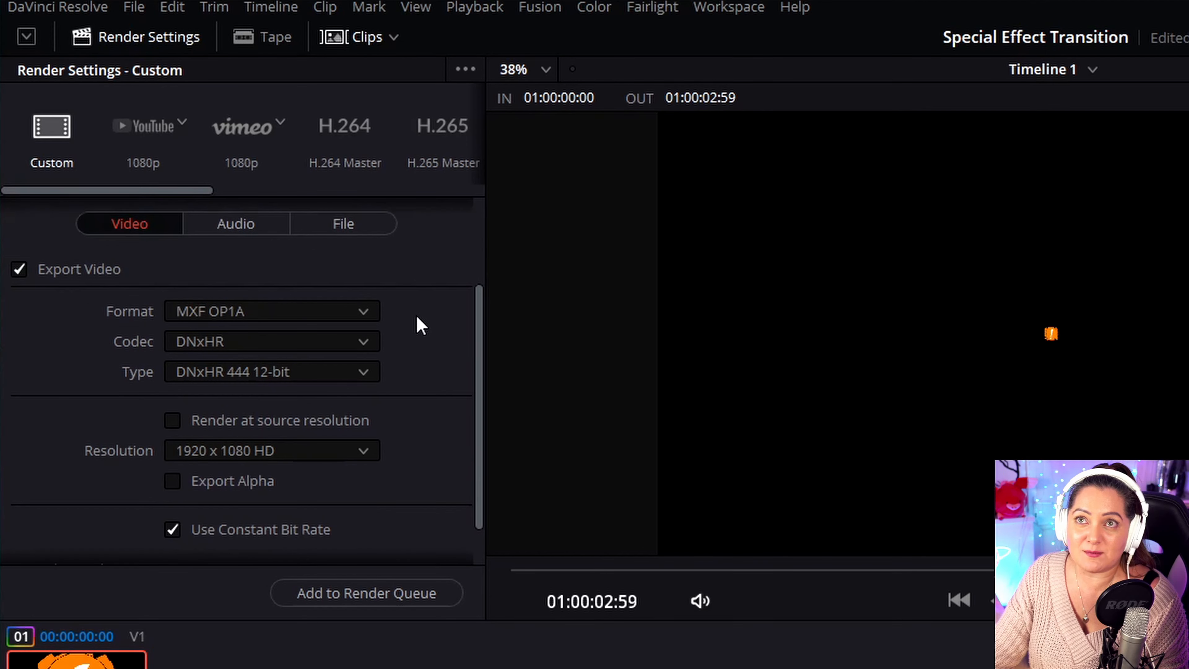
left_click(362, 311)
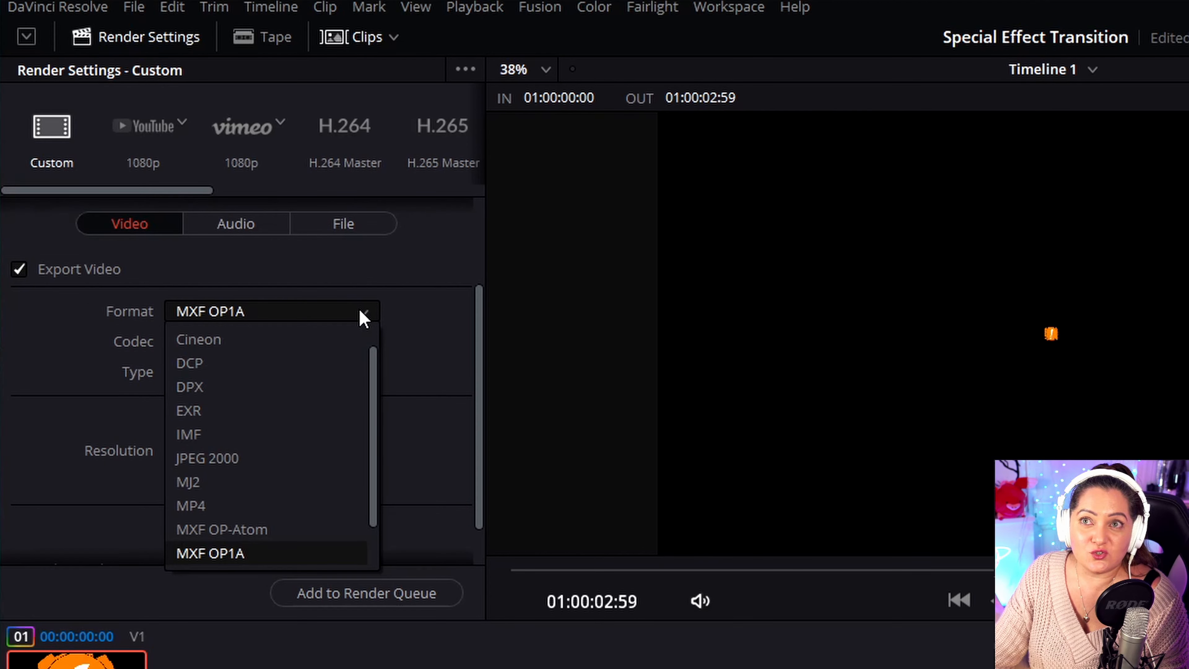
scroll(286, 523, "down", 2)
left_click(283, 527)
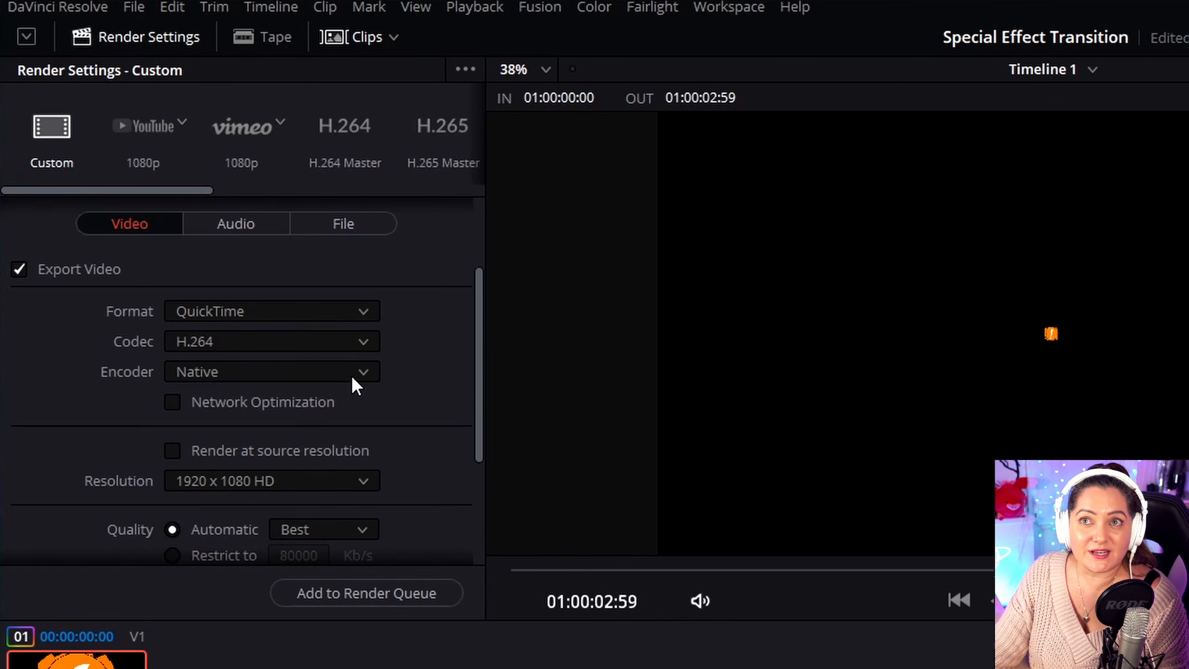
left_click(364, 343)
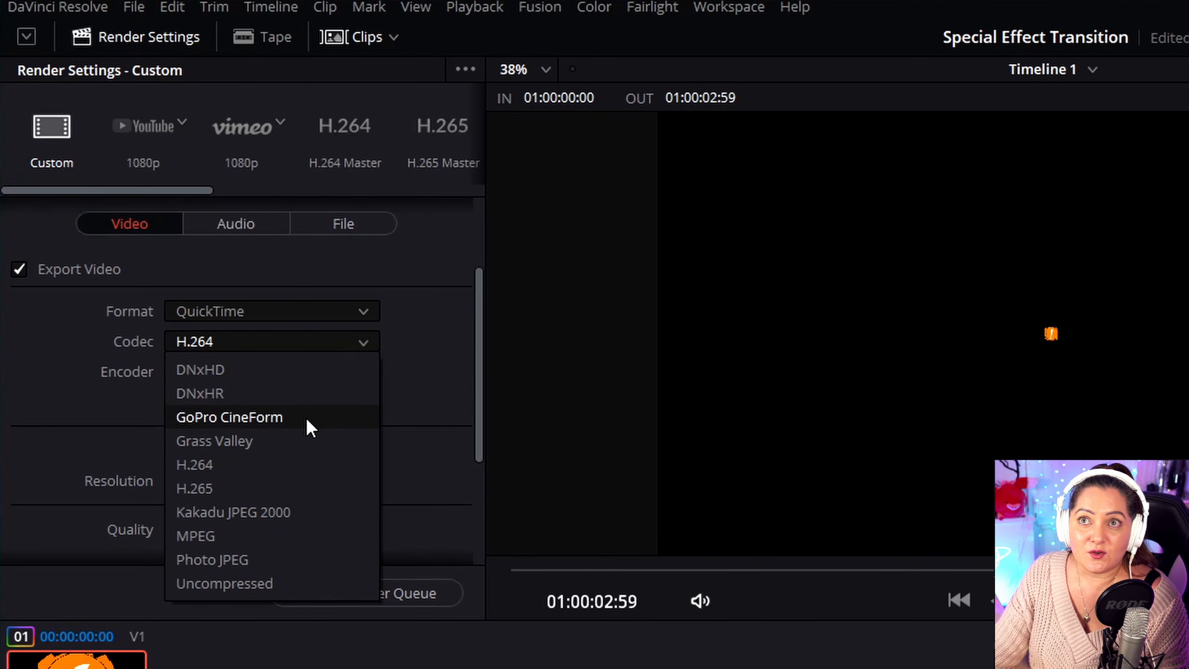
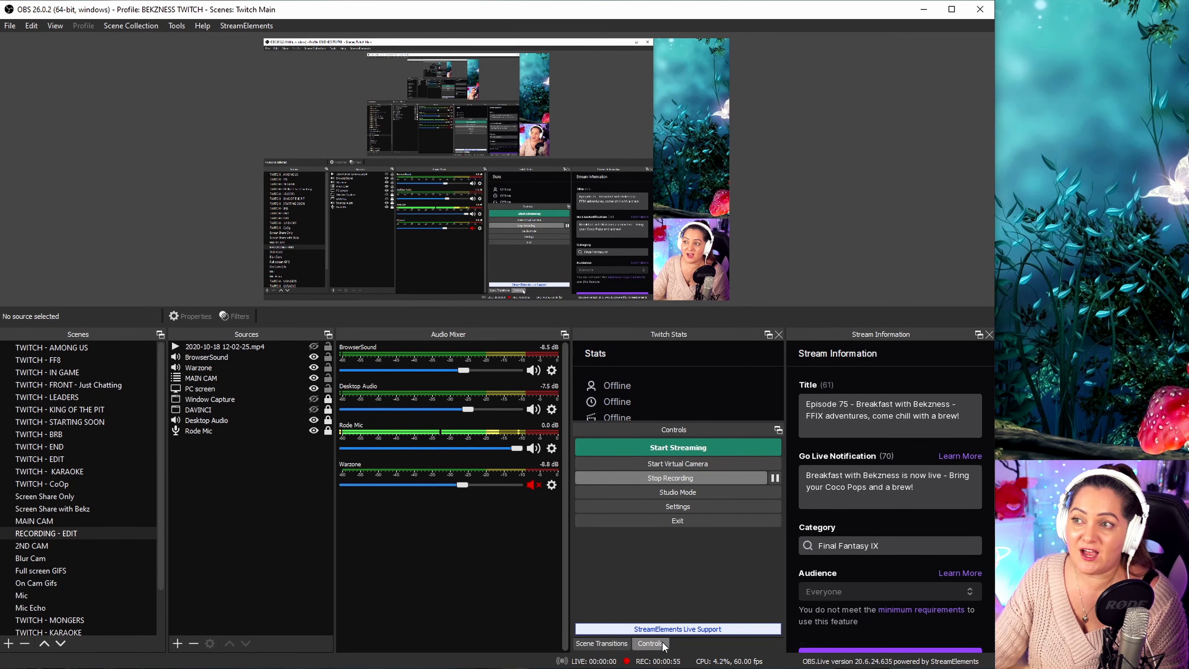
Switch to OBS and add a Stinger scene transition named Special Effect
left_click(603, 645)
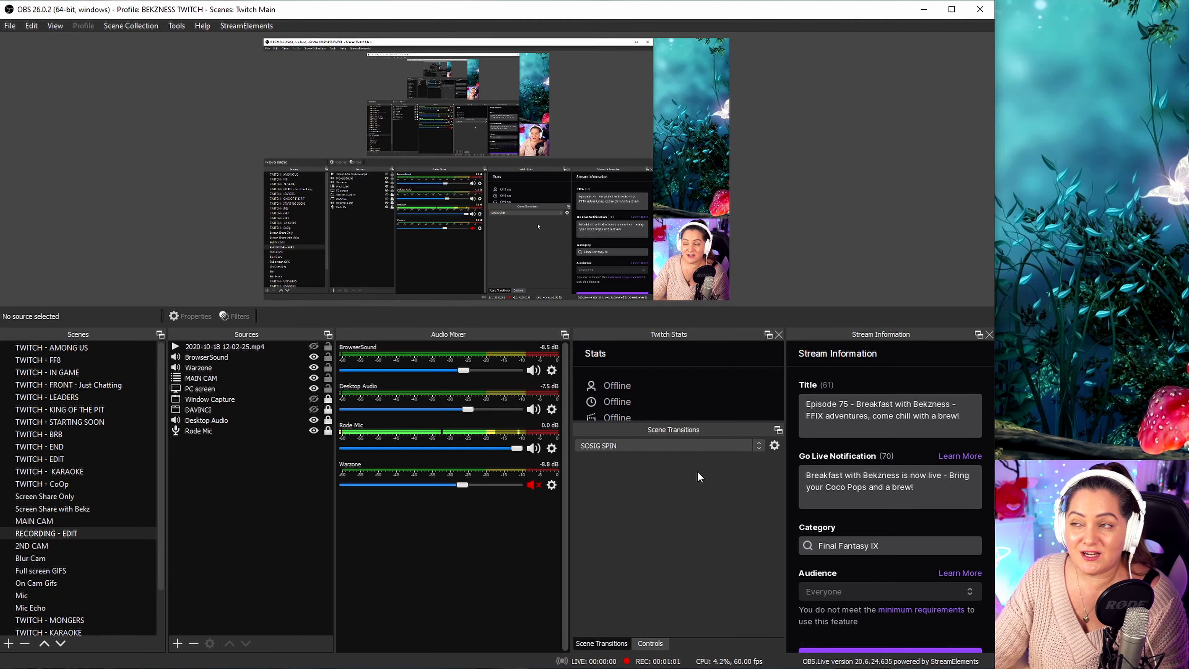
left_click(758, 450)
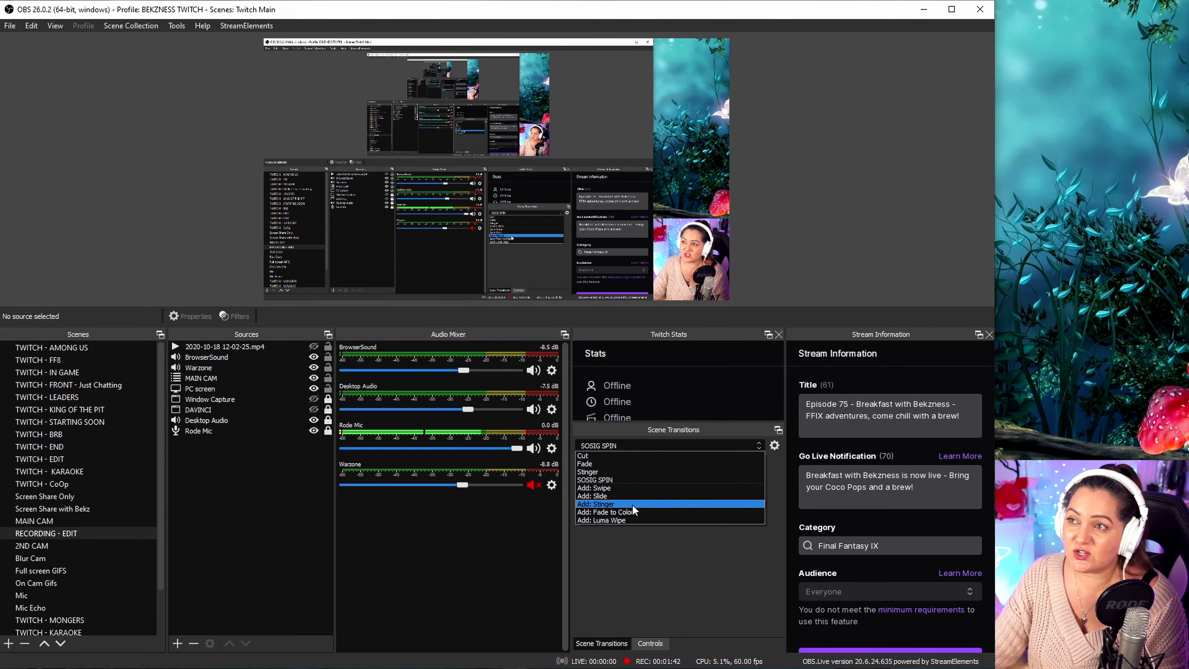
left_click(631, 505)
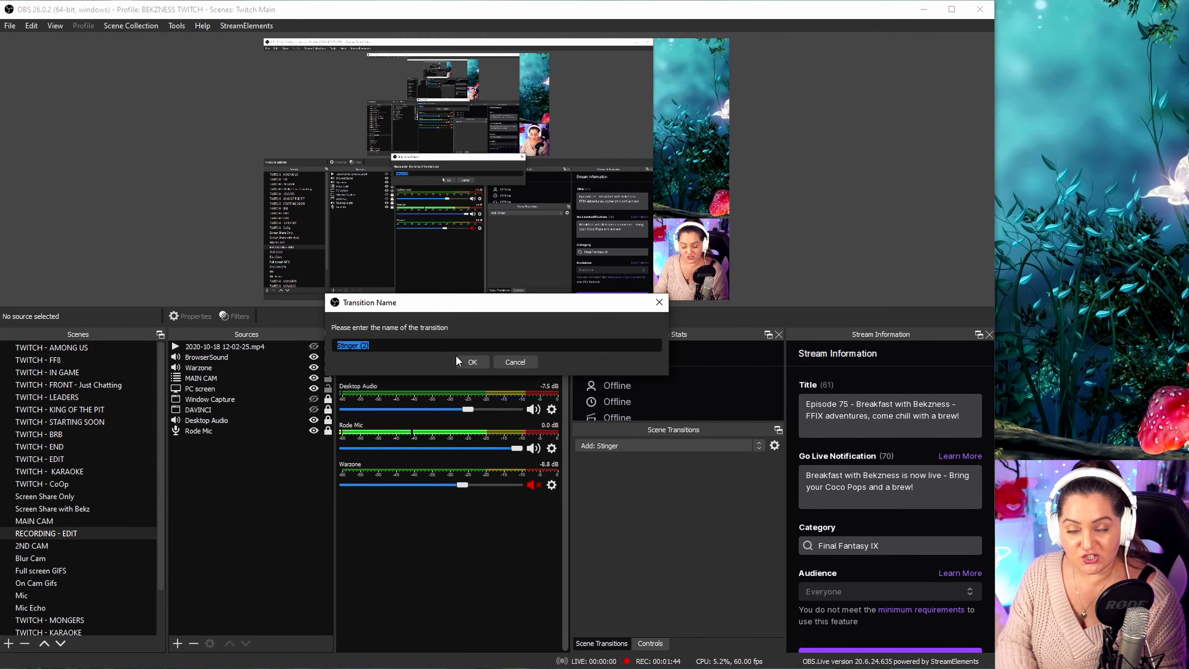
type("Spe")
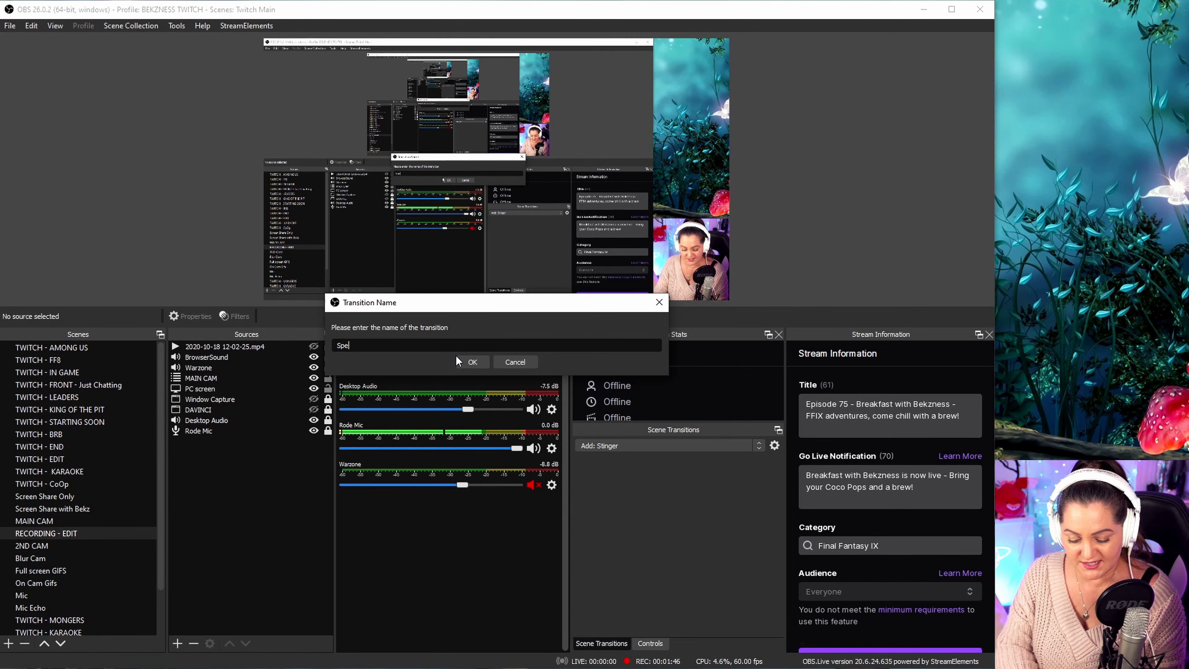
type("cial Effect")
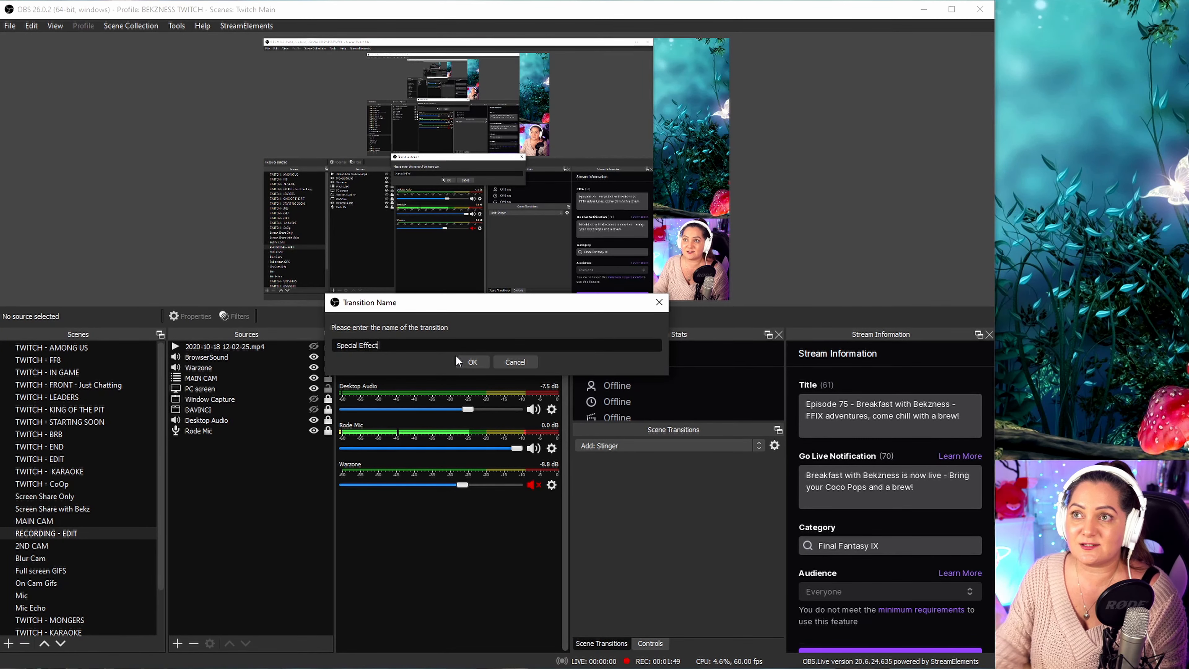
left_click(471, 361)
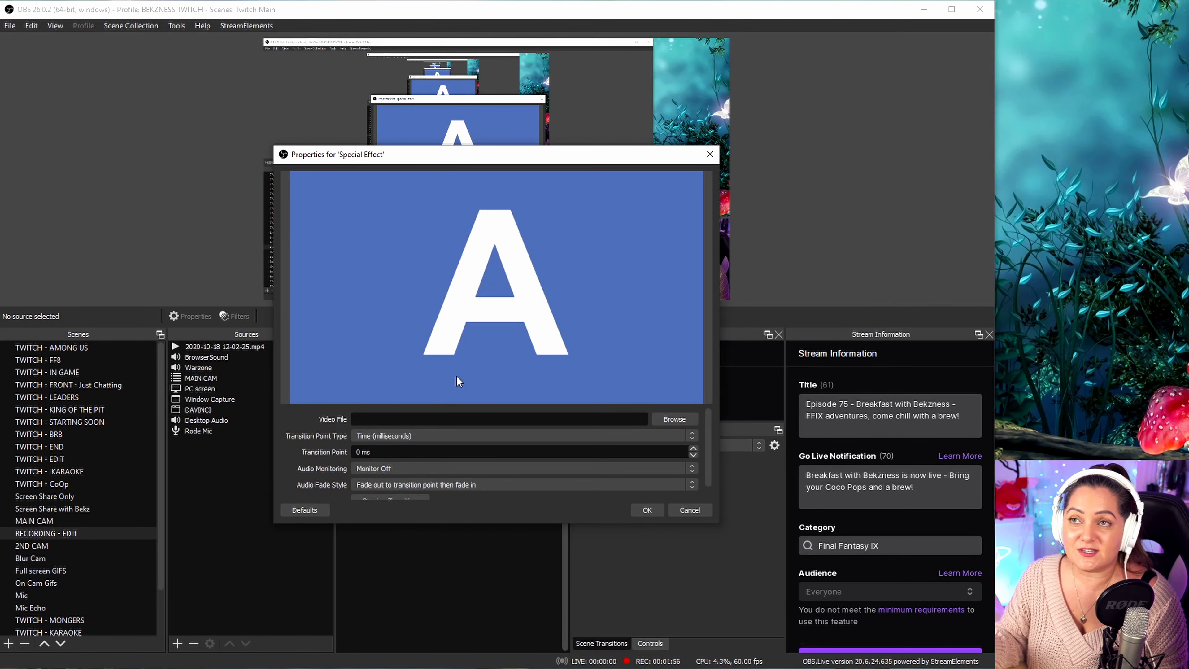
Load Special Effect Transition00000000.mov from the Special Effect/Transition folder as the stinger's video file
left_click(661, 418)
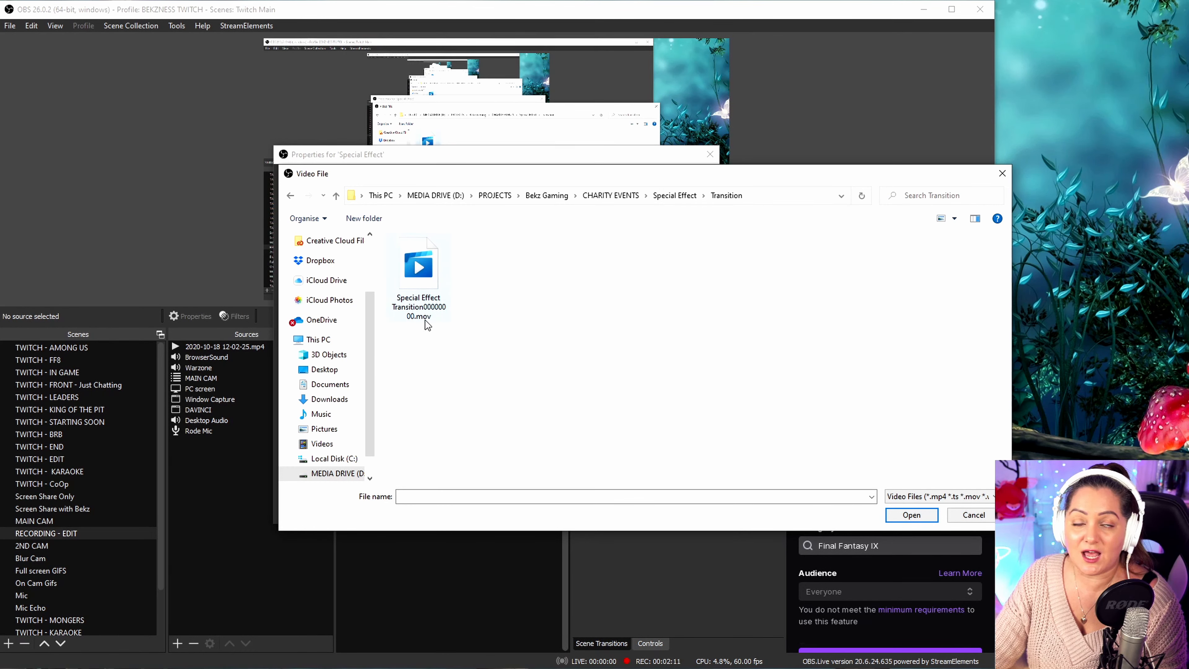
left_click(423, 266)
left_click(911, 515)
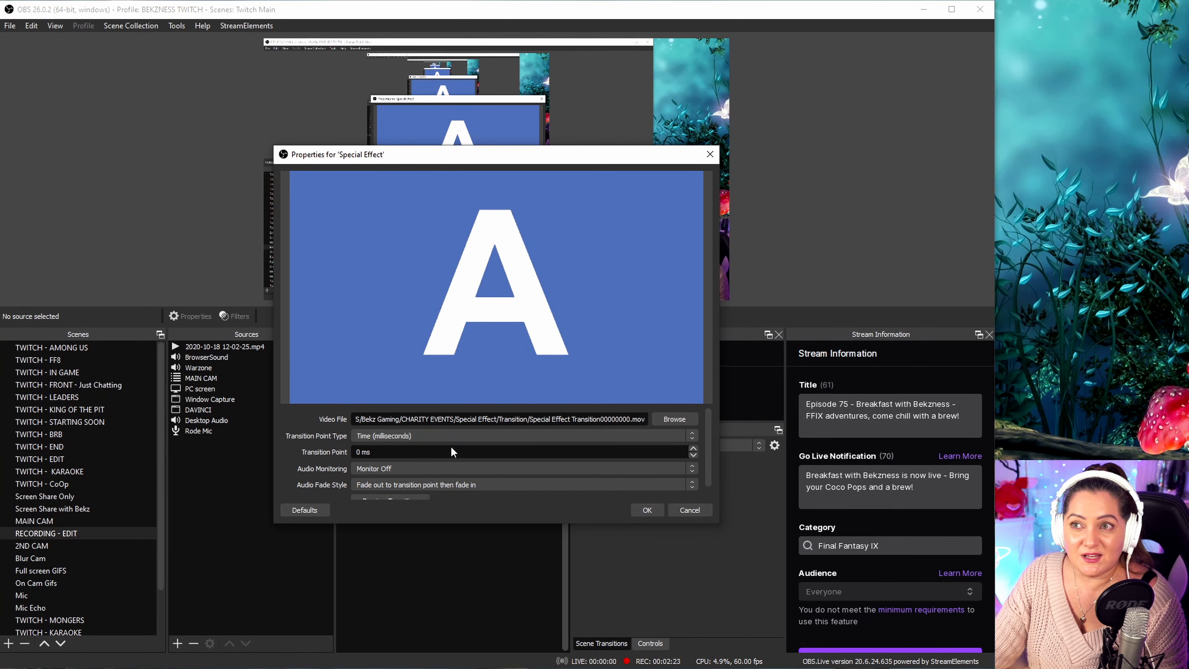
Set the stinger's transition point to 1500 ms with audio monitoring on Monitor and Output, and preview the transition
left_click(358, 453)
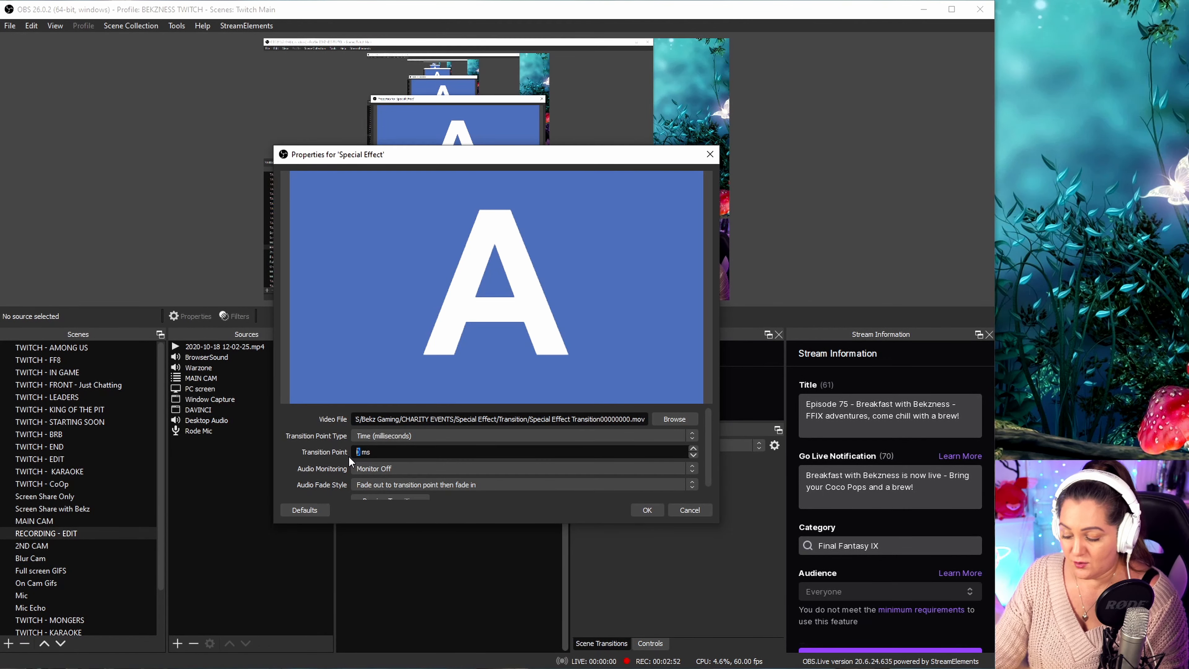
type("300")
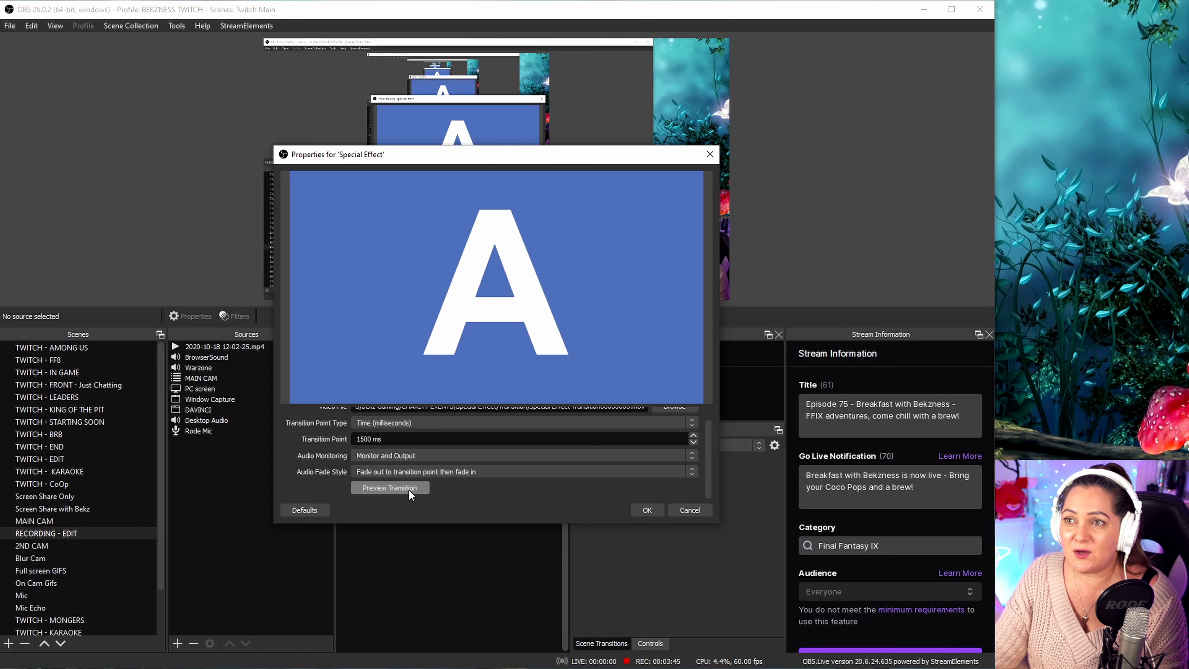
left_click(409, 489)
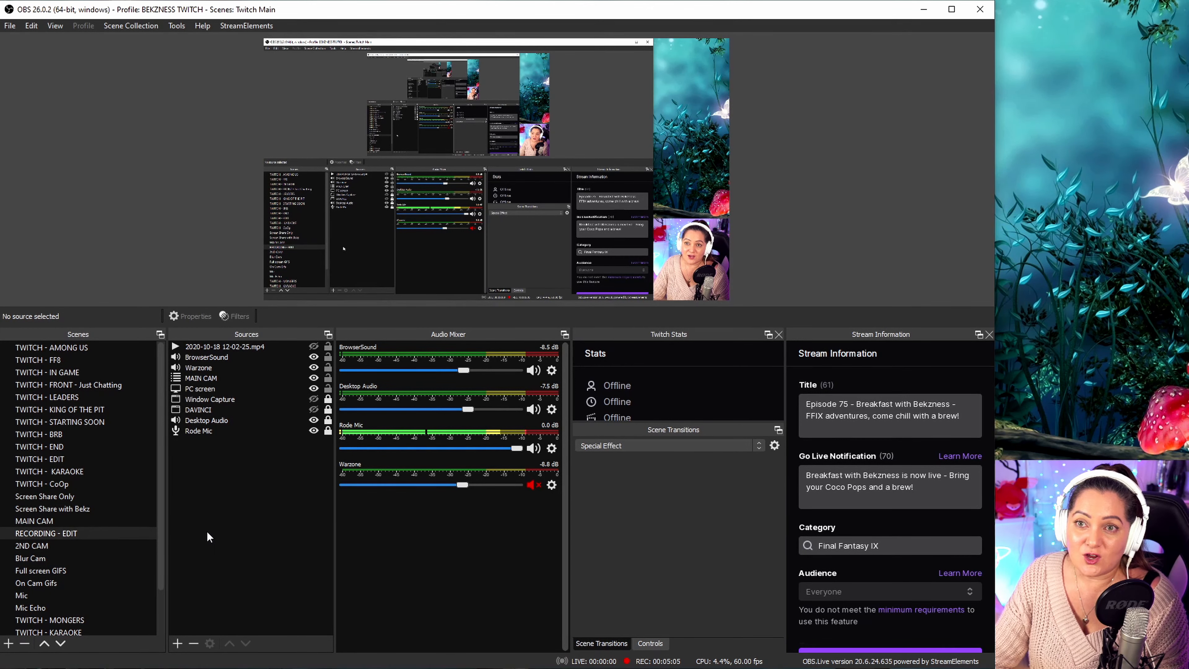
Open the transition override choices for the RECORDING - EDIT scene
right_click(84, 532)
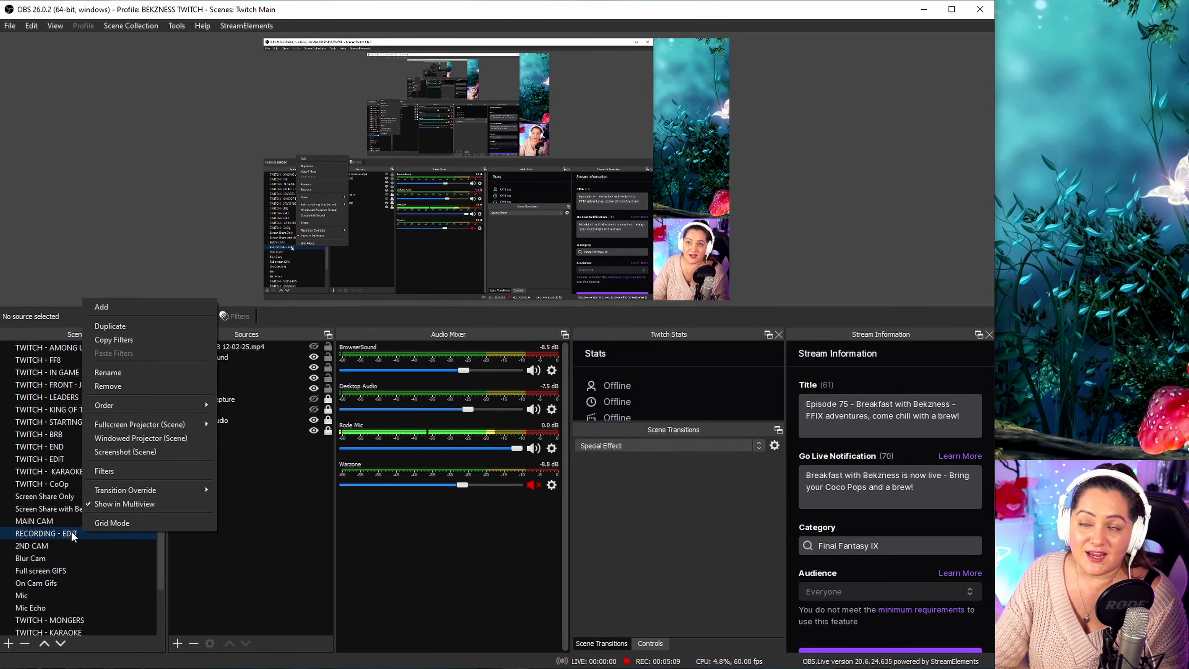
mouse_move(116, 496)
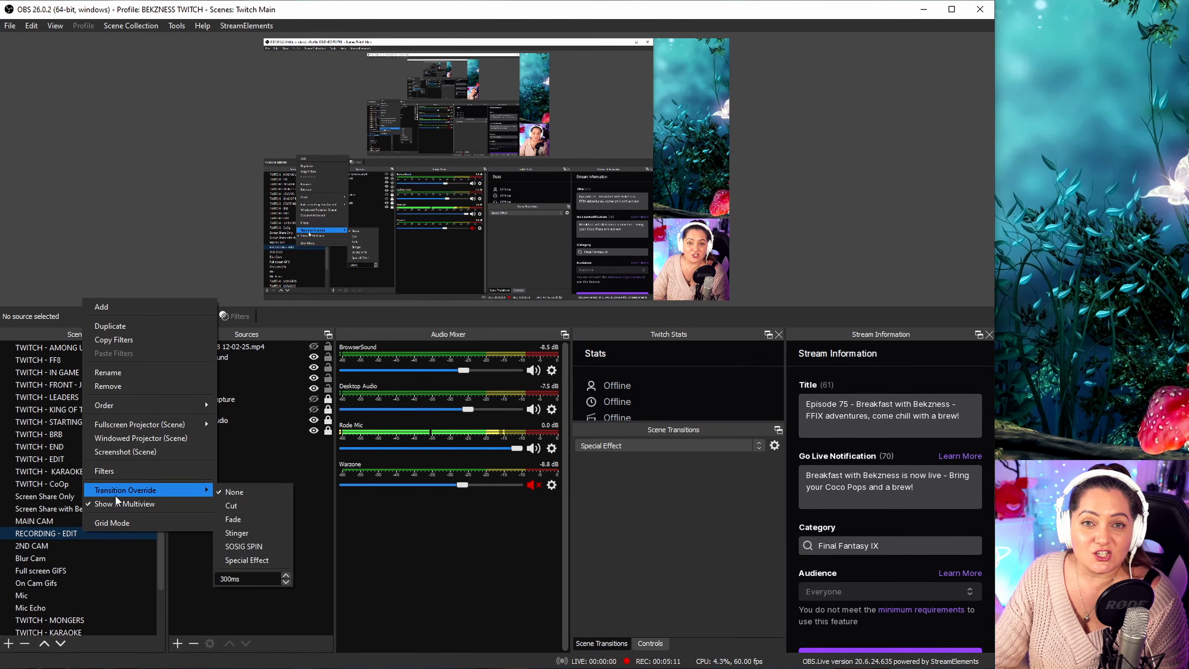